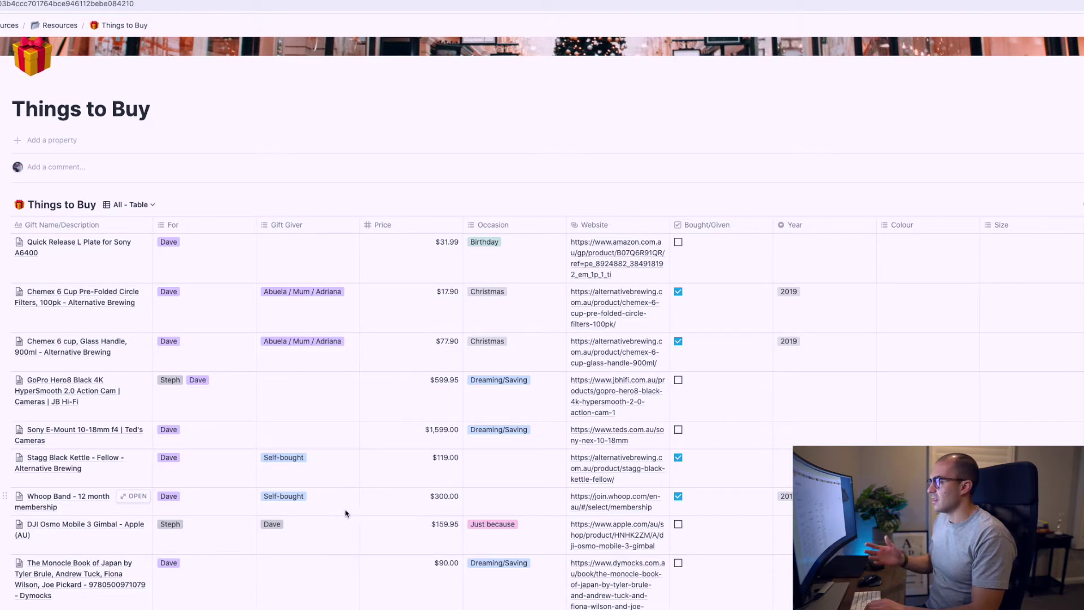
Show the saved views of the Things to Buy database from its All - Table view menu
click(119, 206)
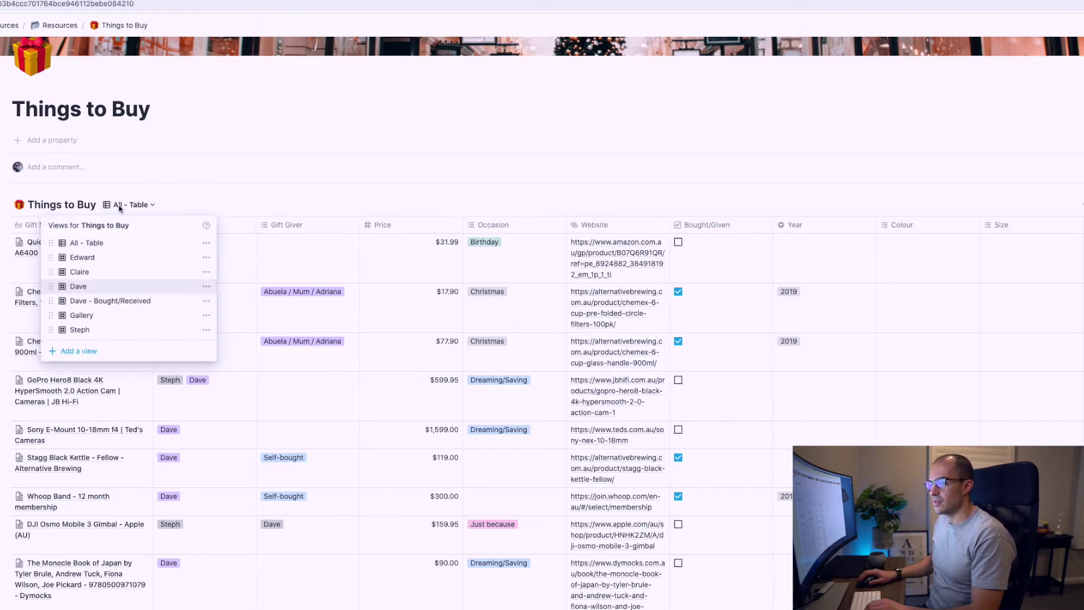
Switch Things to Buy from All - Table to one recipient's gallery view
click(83, 286)
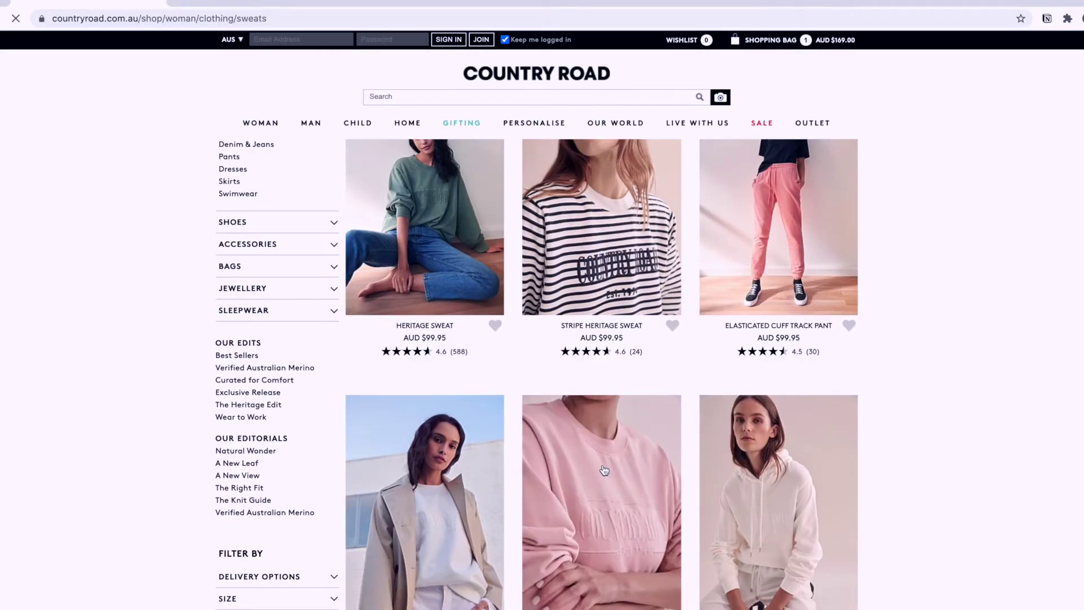
Clip the Country Road Heritage Sweat page into Things to Buy and open the new entry
click(604, 470)
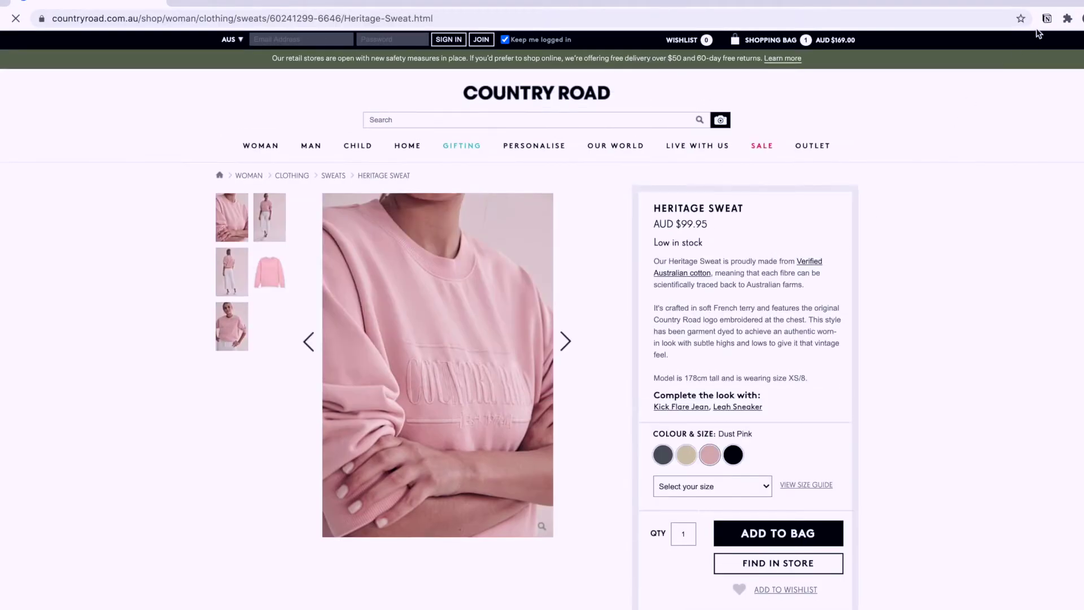
click(1045, 19)
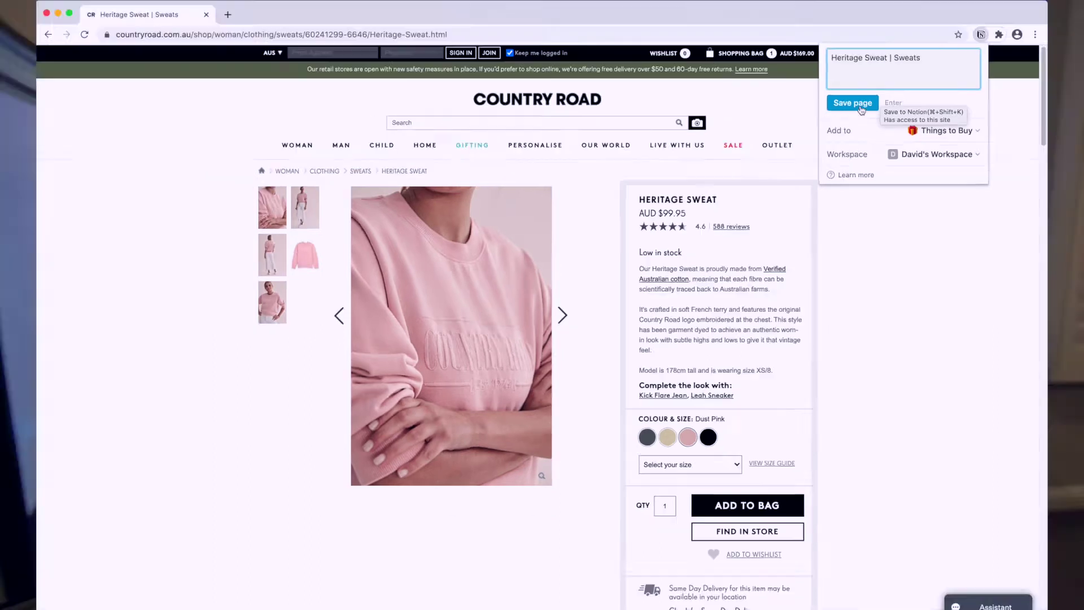
click(909, 79)
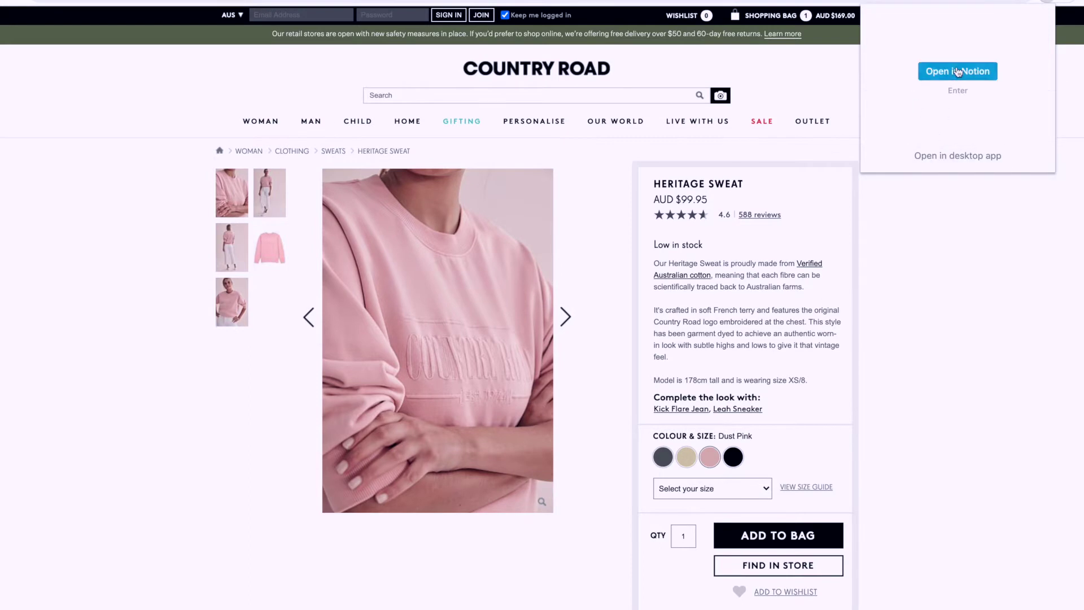
click(959, 72)
Set the Heritage Sweat entry's For and Gift Giver people, then open its product website
click(498, 191)
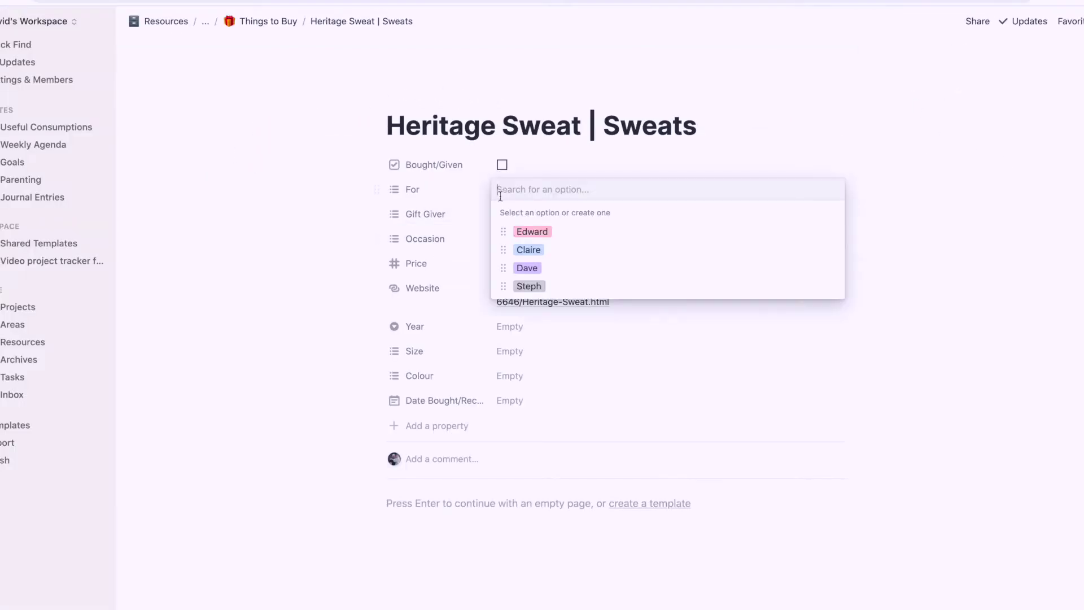
click(528, 286)
click(504, 213)
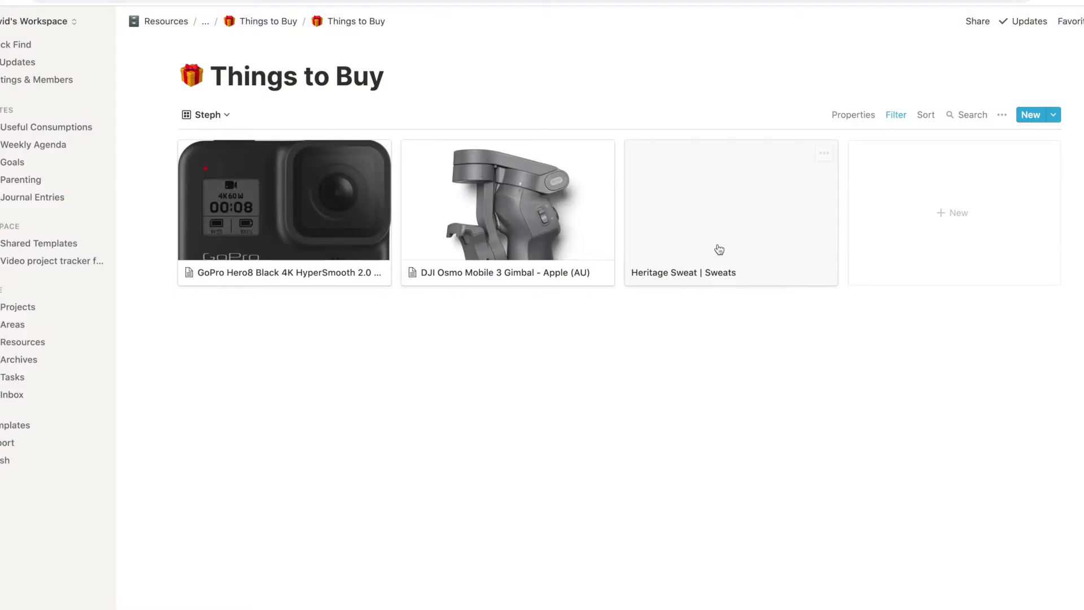
click(728, 225)
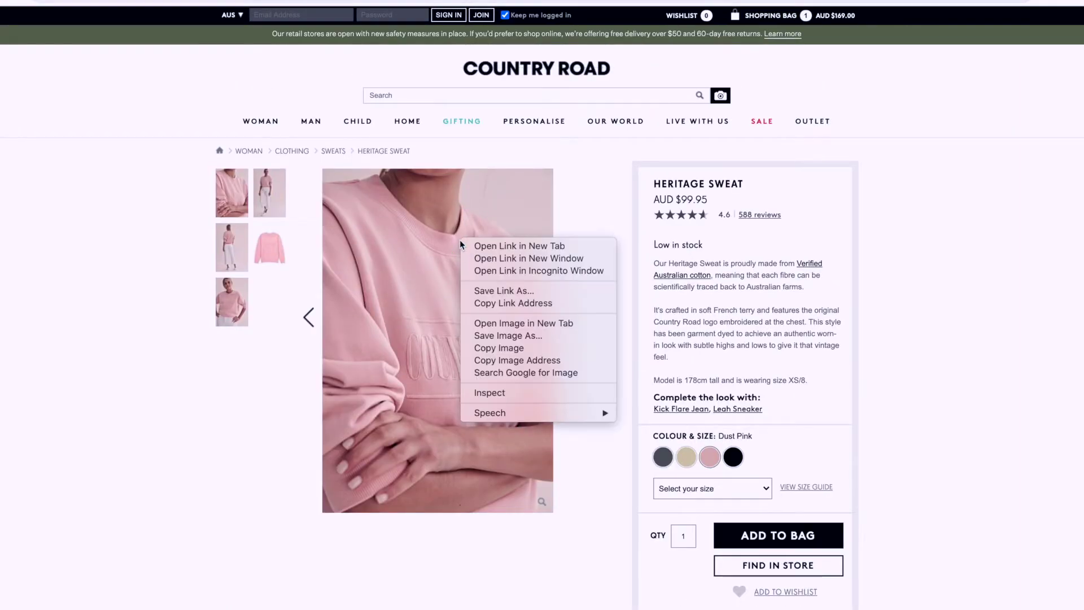
Paste the pink sweat product photo into the Heritage Sweat entry's body
click(498, 348)
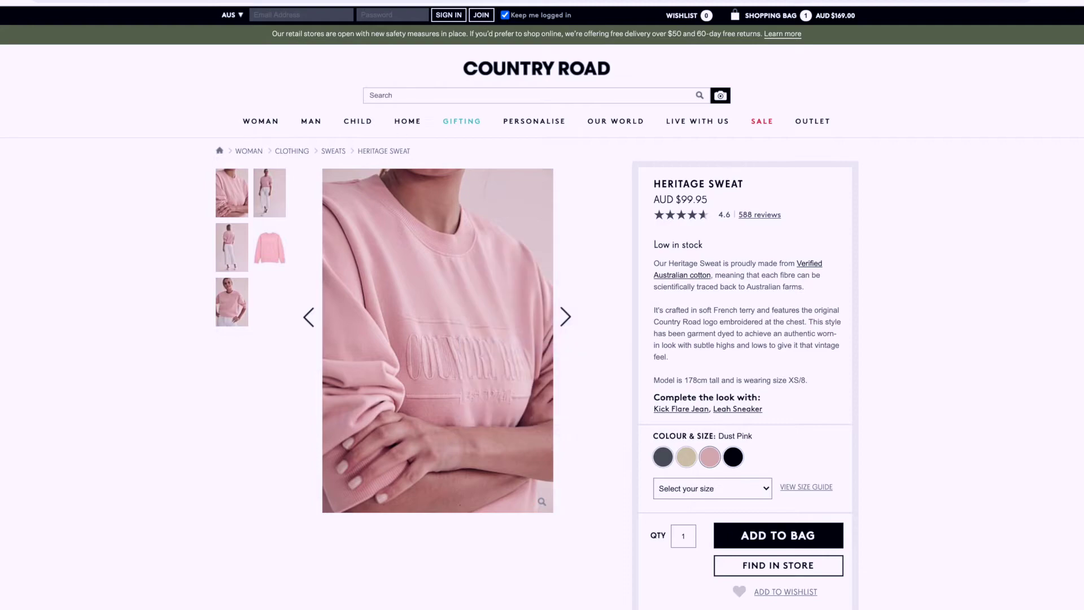
key(super+Tab)
click(397, 518)
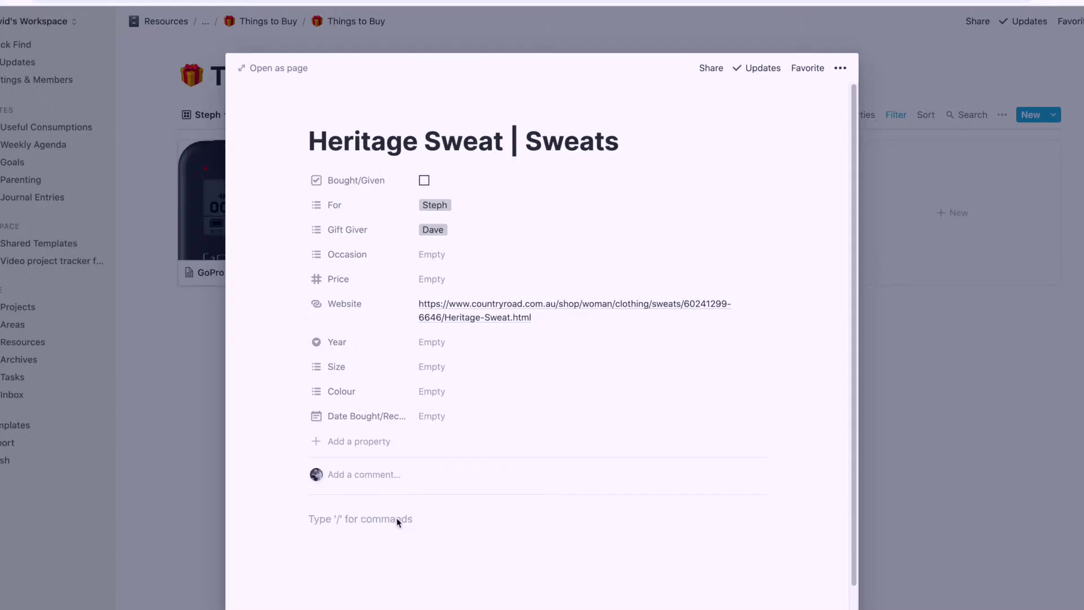
key(super+v)
scroll(745, 511, down, 5)
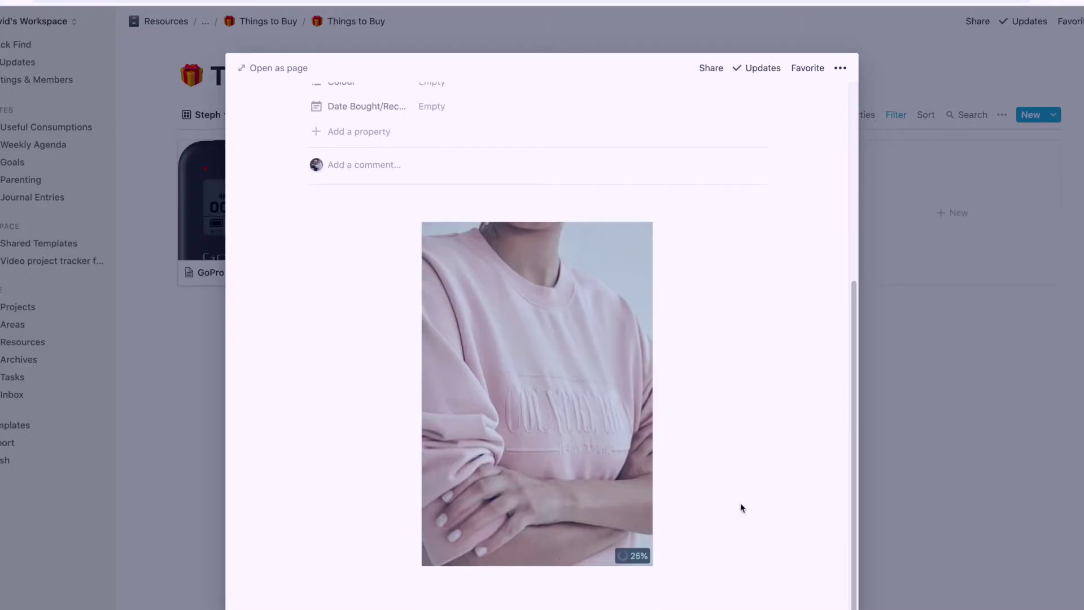
Shift the card's cover crop higher on the sweat photo and save the position
click(906, 441)
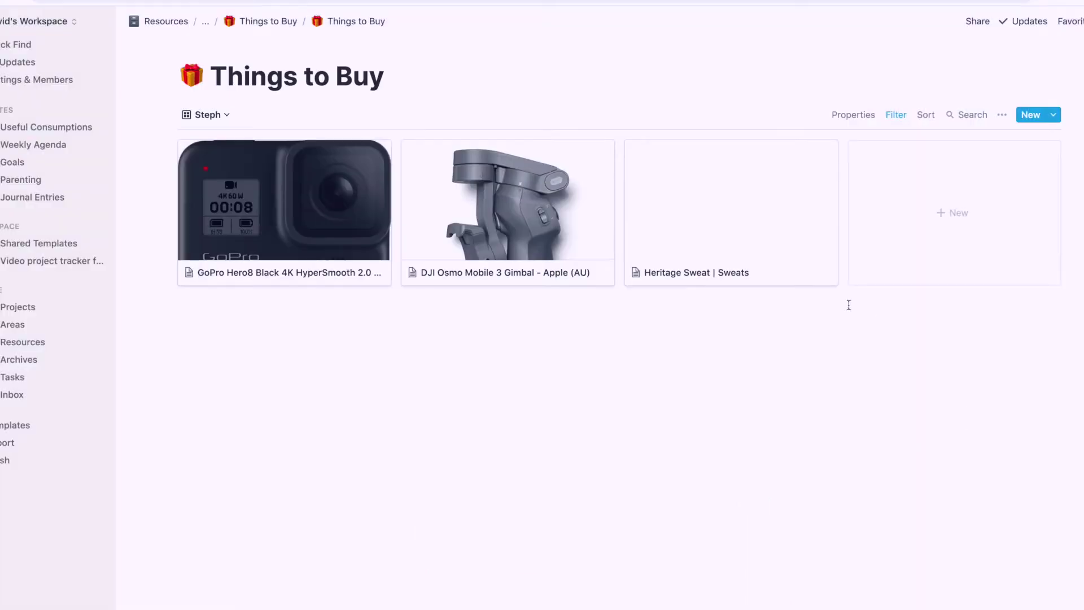
mouse_move(755, 224)
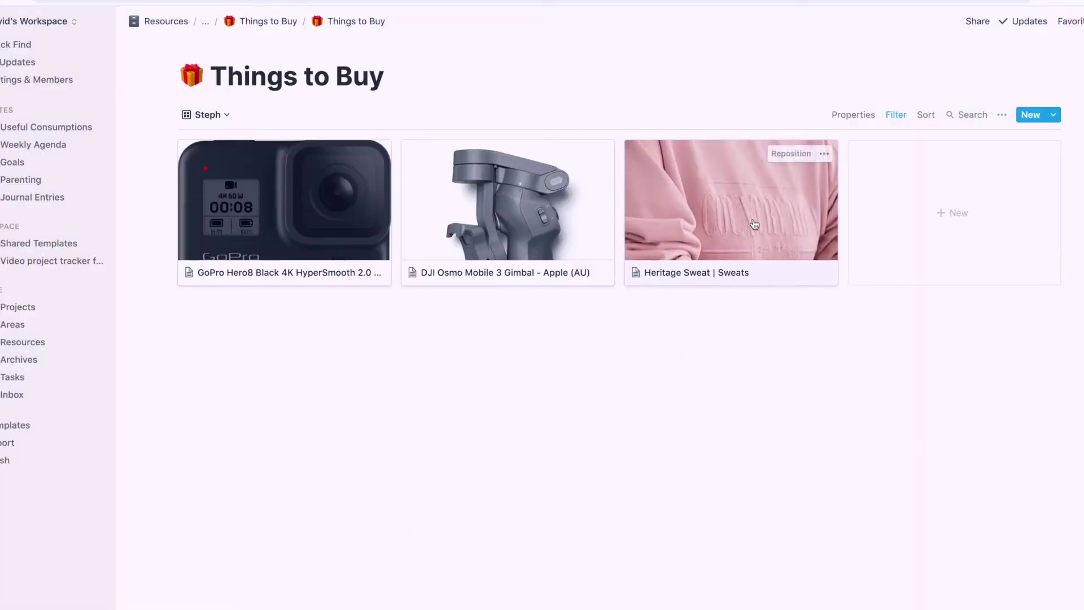
click(795, 155)
drag(746, 199, 746, 165)
click(720, 391)
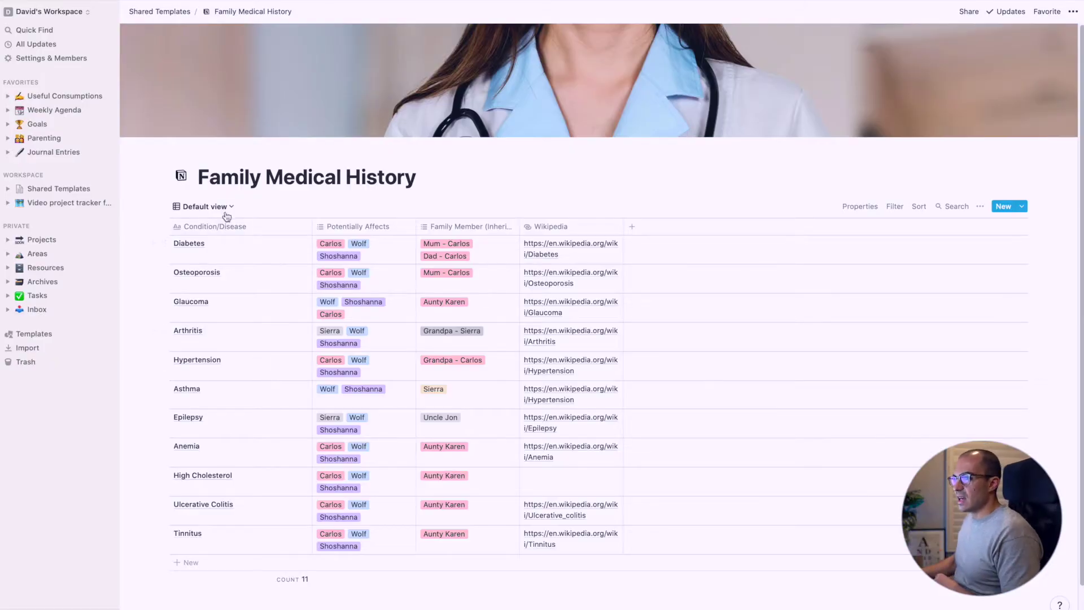
Switch Family Medical History from Default to the Family Board - Potentially Affects view
click(226, 217)
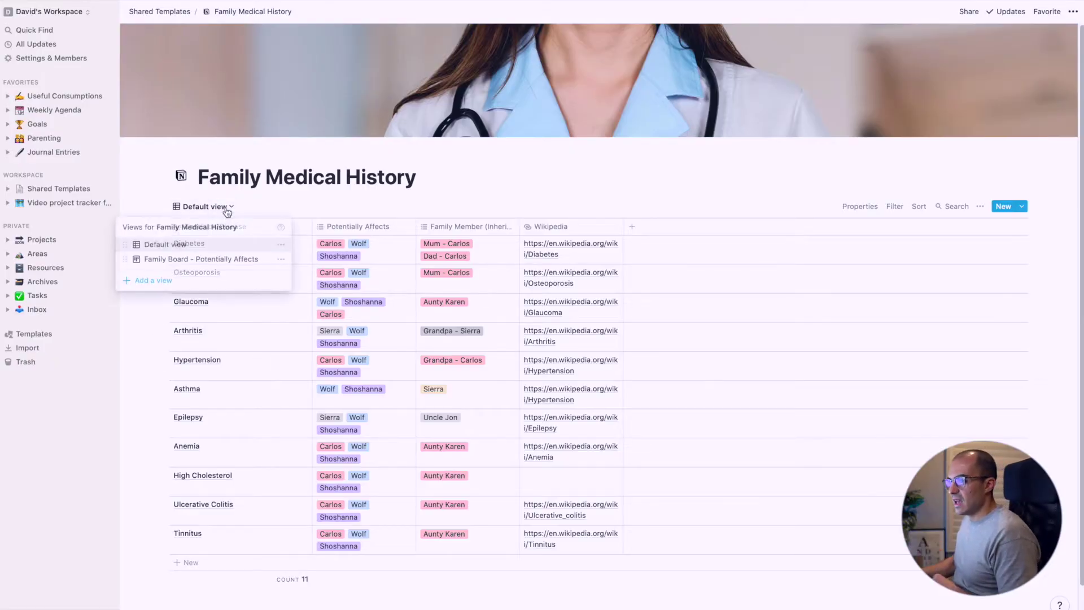
click(208, 260)
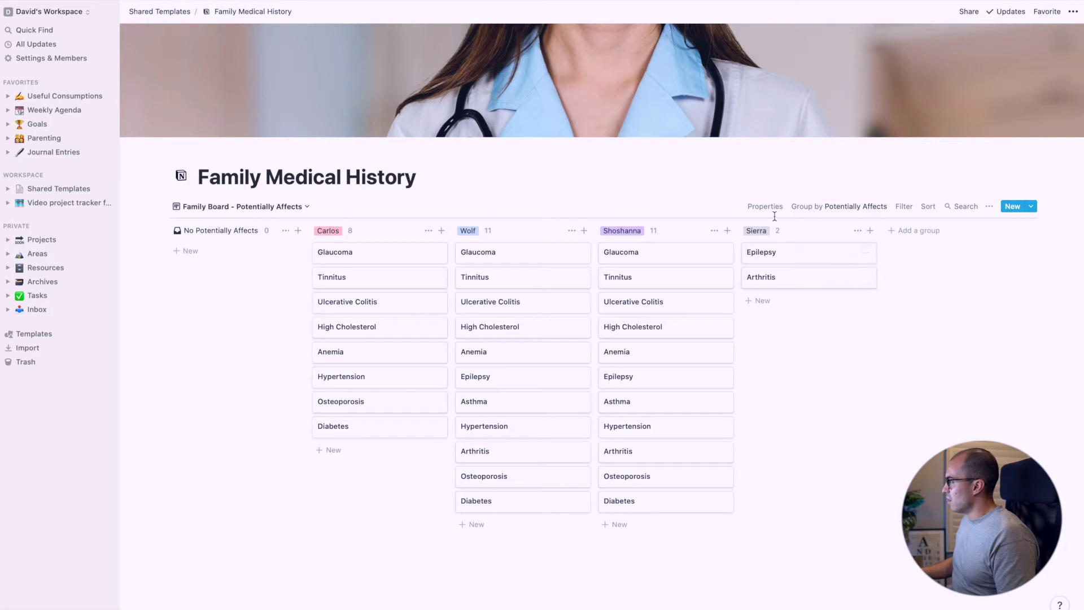
click(835, 207)
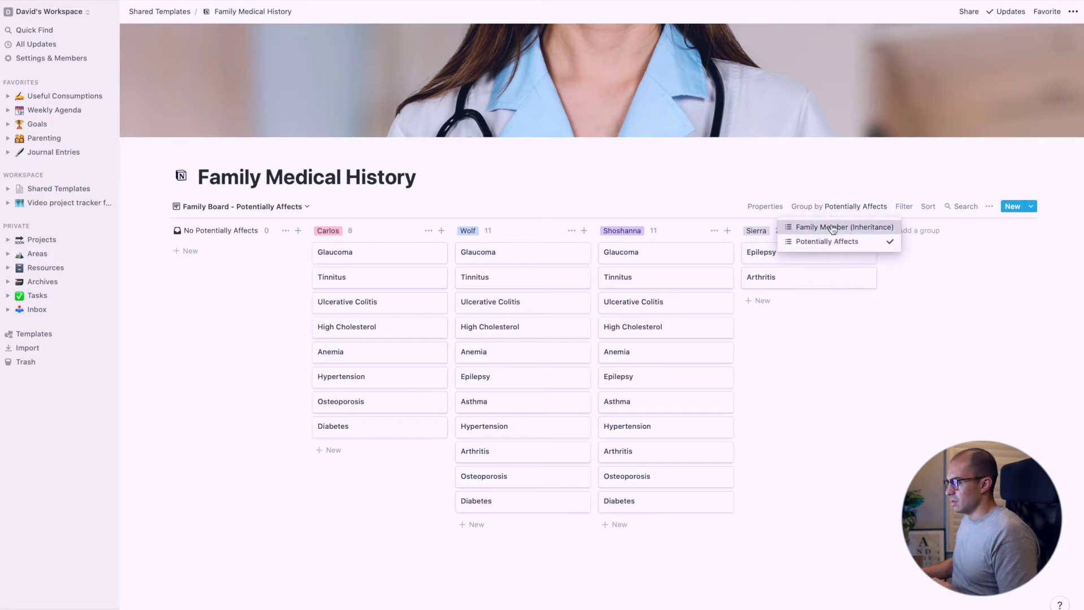
click(833, 227)
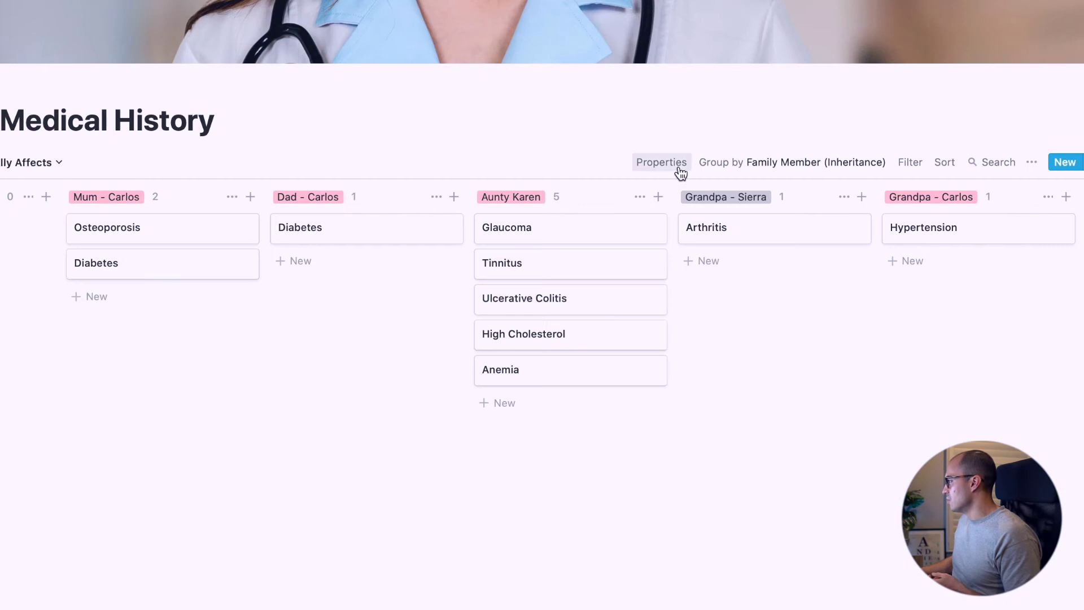
click(741, 209)
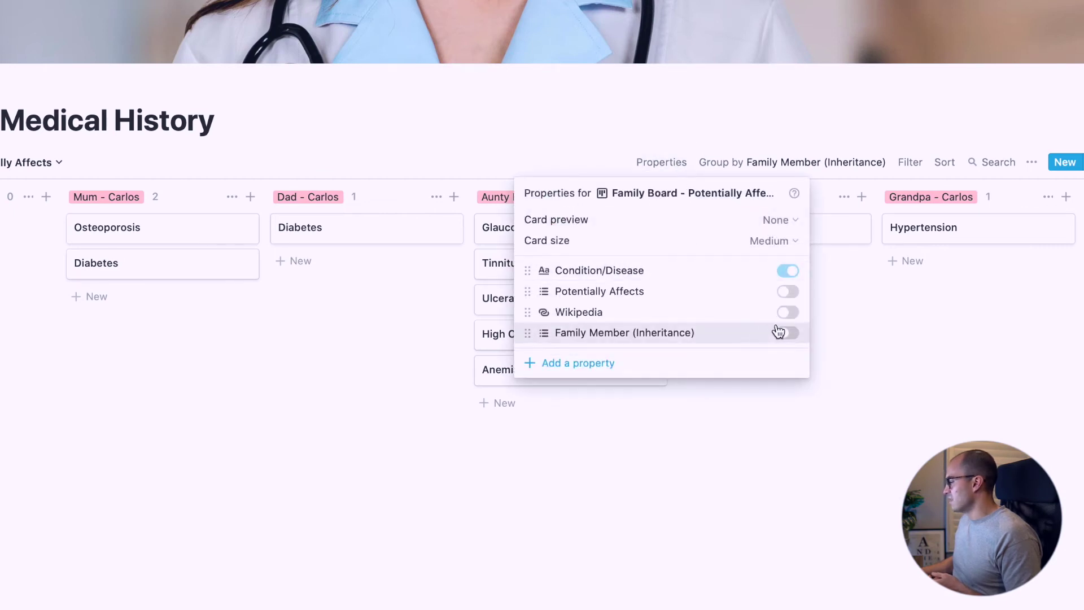
click(792, 294)
click(790, 429)
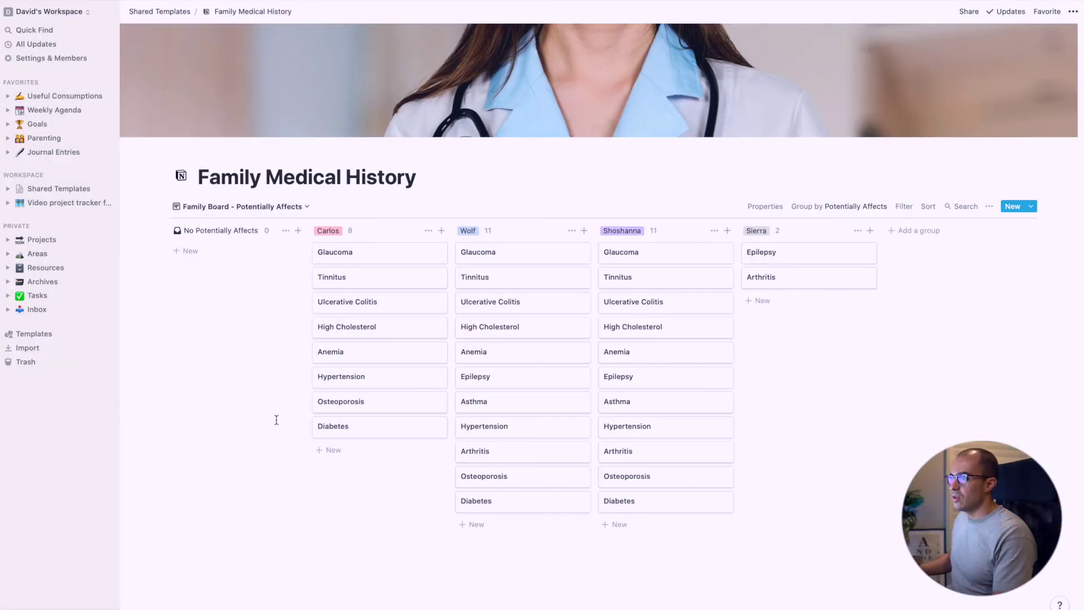
Create an Inheritance View board for Family Medical History grouped by Family Member (Inheritance)
click(285, 207)
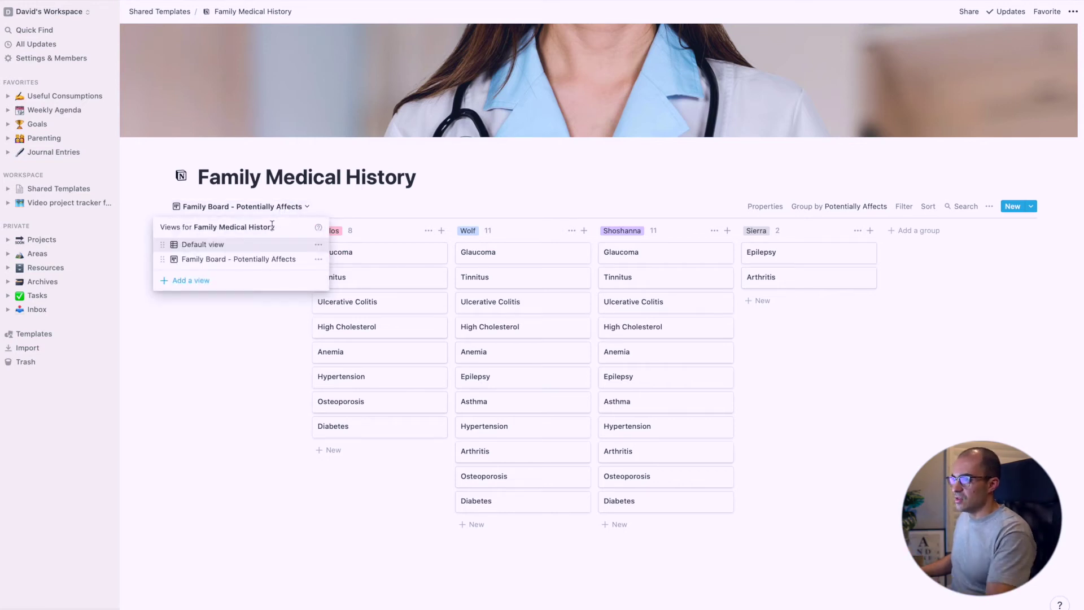
click(230, 281)
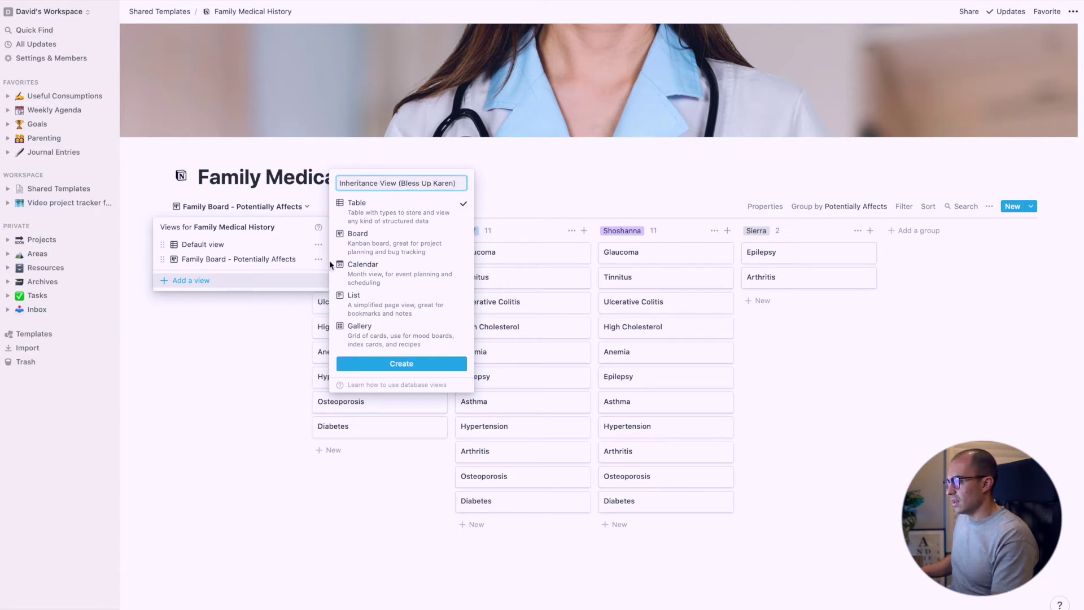
click(349, 247)
click(399, 364)
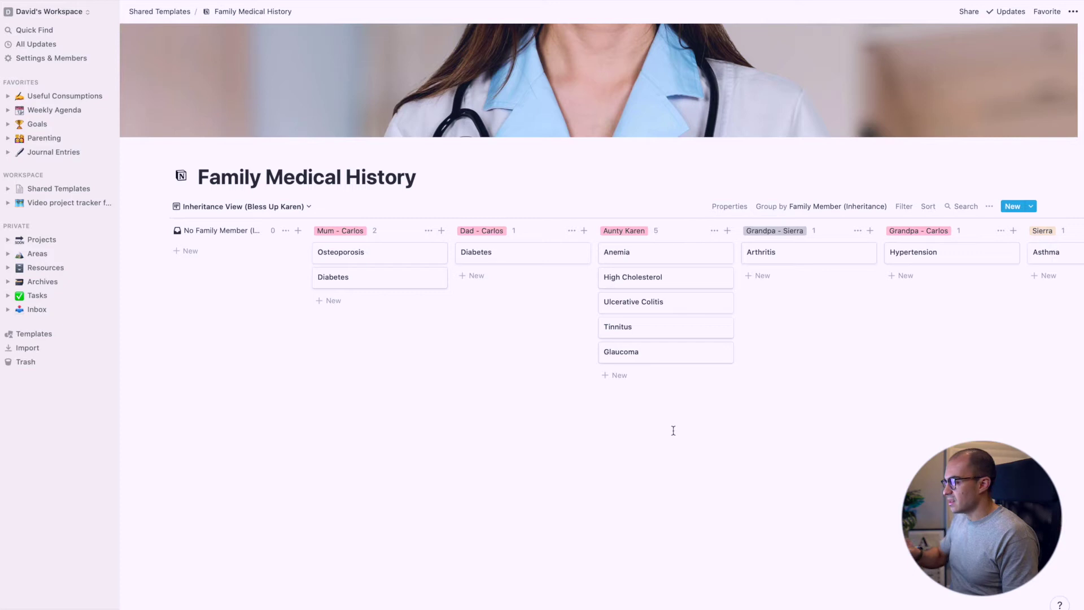
Show the Potentially Affects tags on every card of the Inheritance View board
click(742, 214)
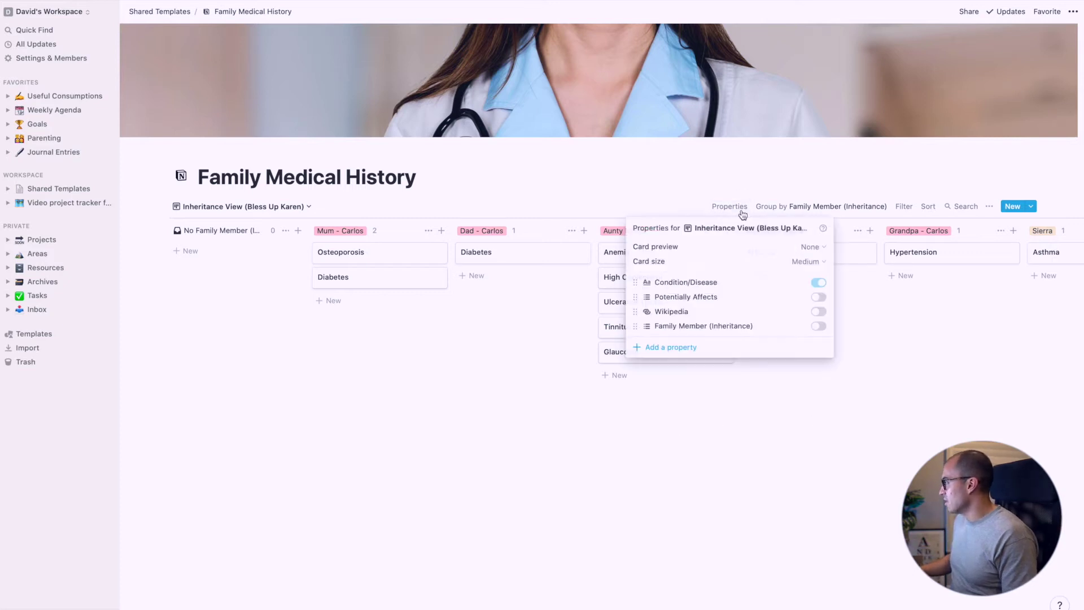
click(819, 298)
click(822, 465)
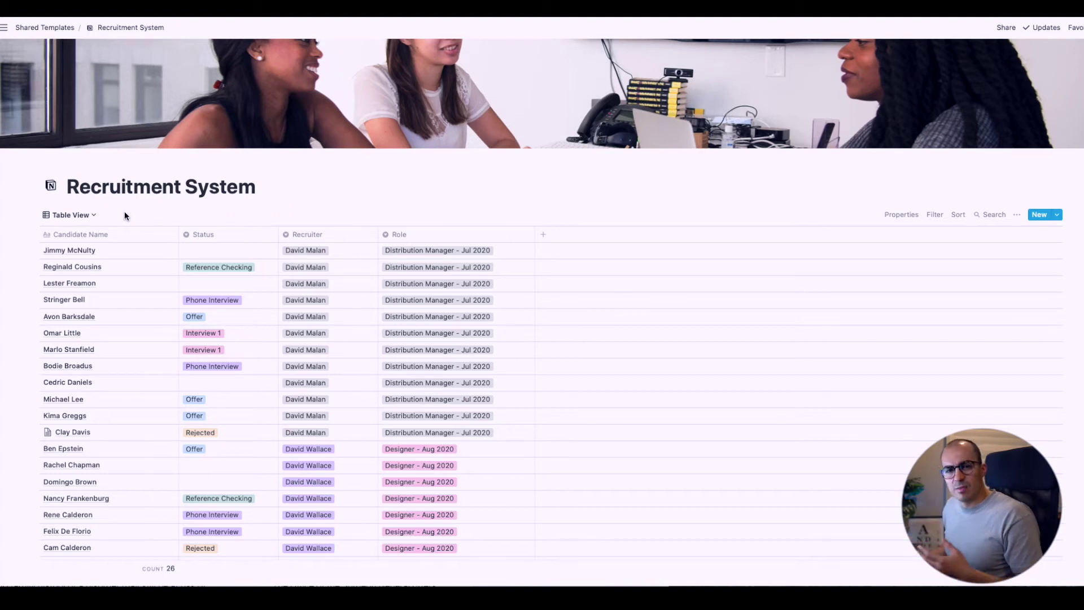
Switch the Recruitment System from Table View to Role - Board View
click(89, 217)
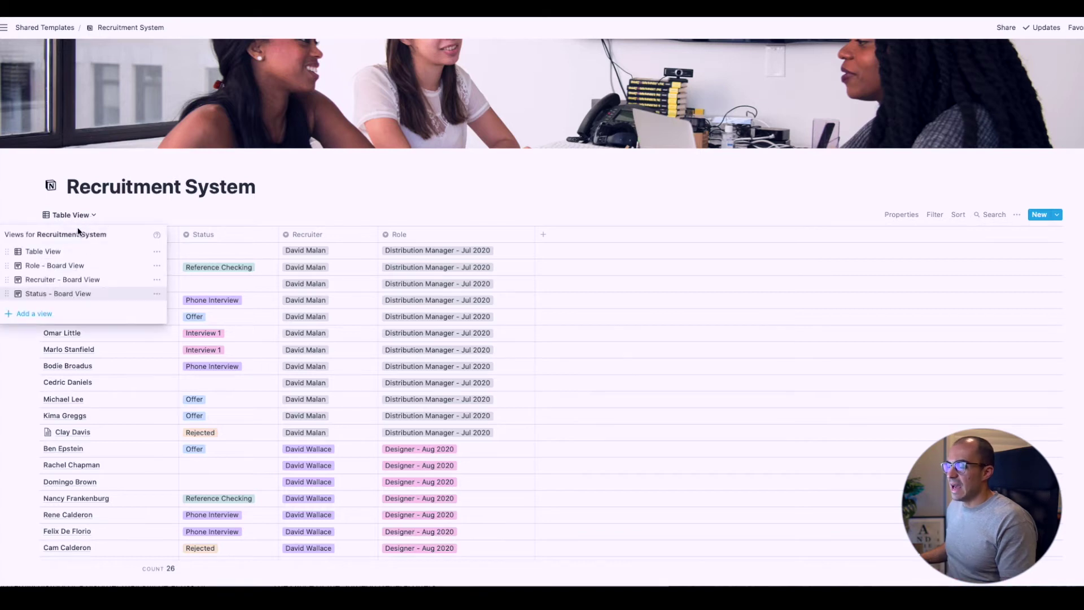
click(51, 267)
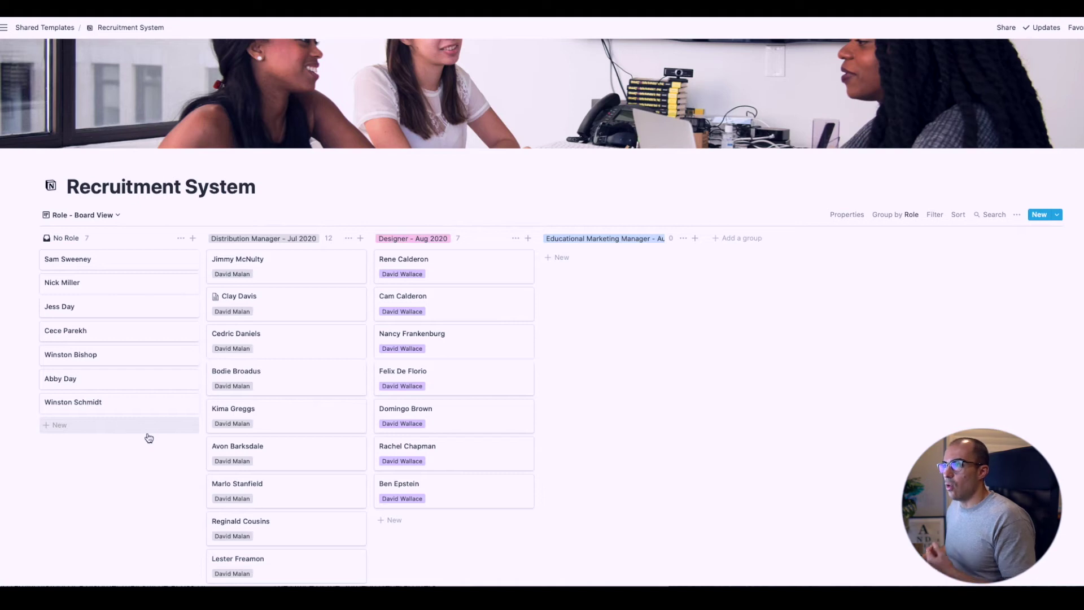
On the Recruiter board, assign the seven No Recruiter candidates to a recruiter
click(111, 215)
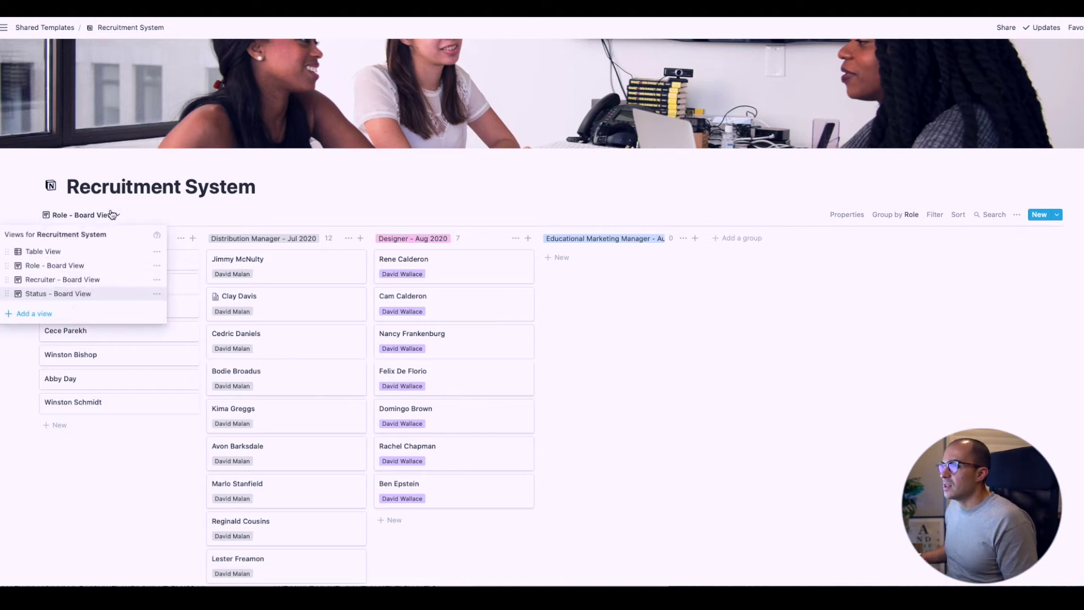
click(75, 279)
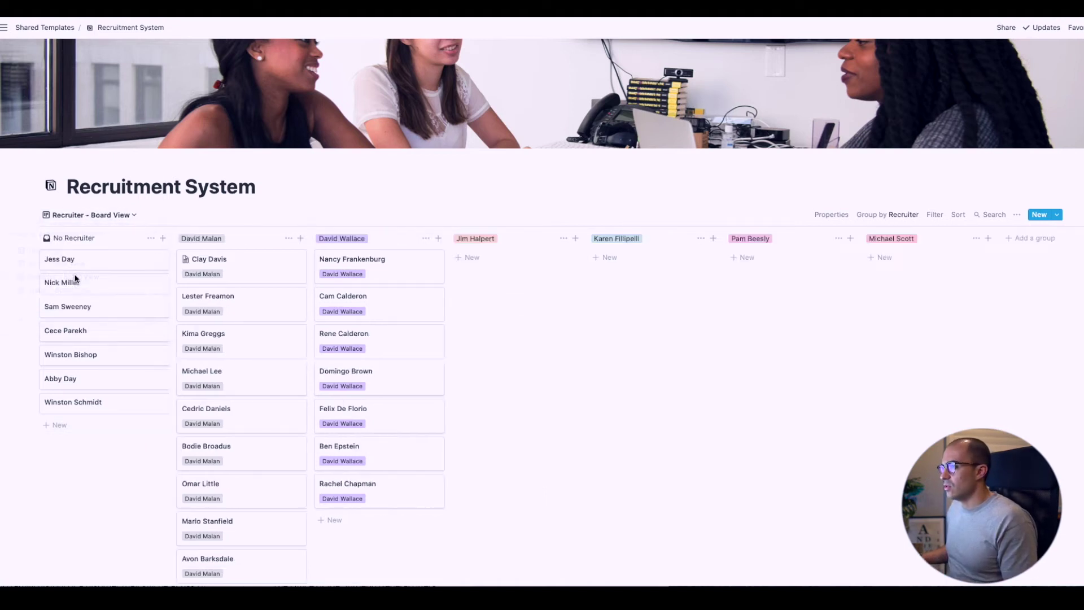
drag(140, 444, 648, 262)
click(533, 324)
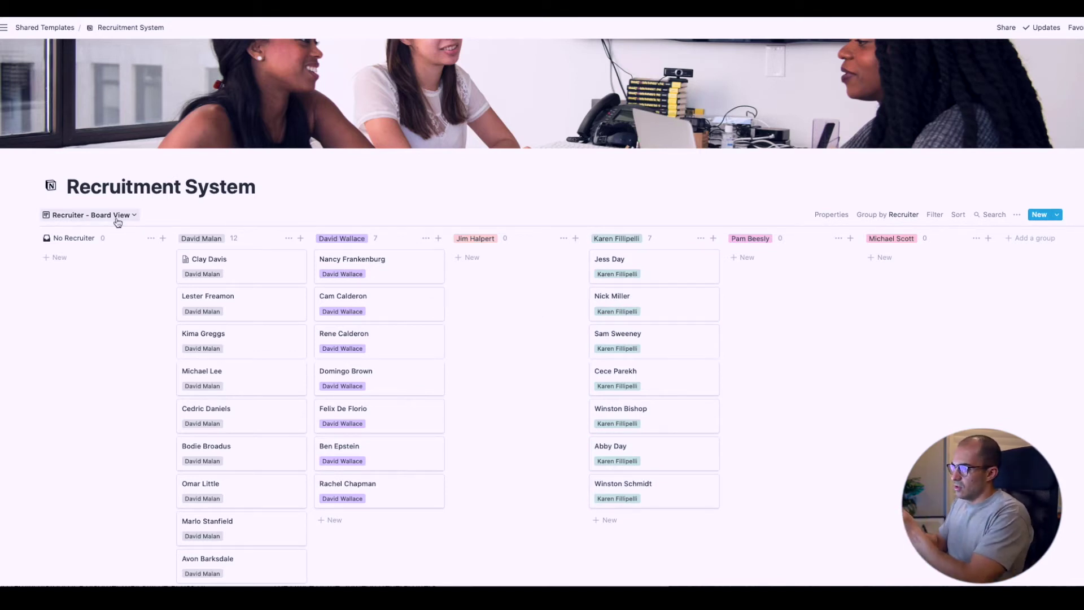
On the Role board, move the seven No Role candidates to Educational Marketing Manager
click(117, 221)
click(89, 266)
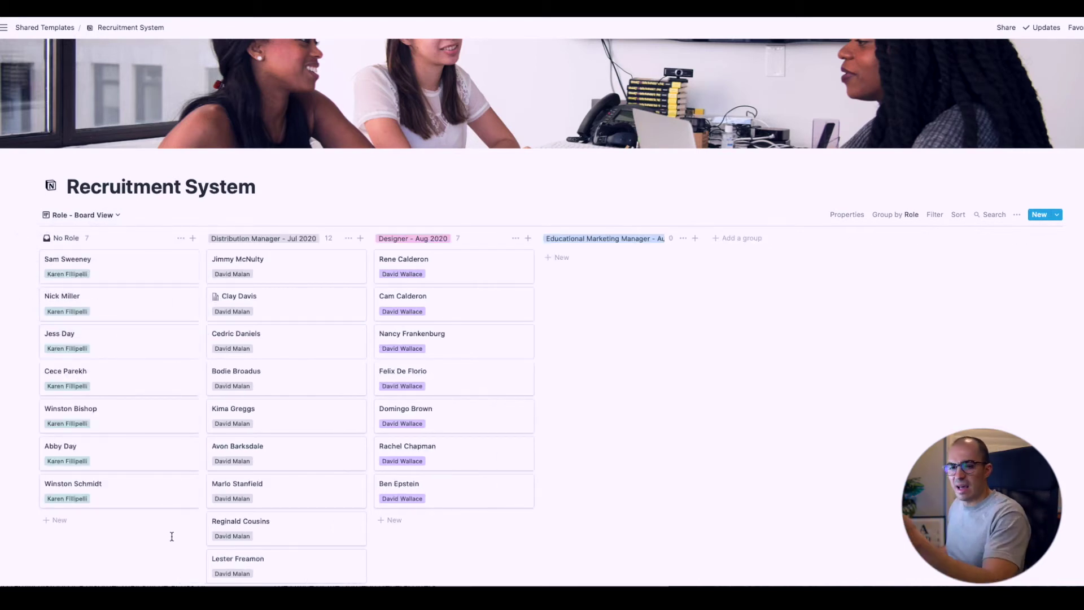
drag(172, 523, 621, 259)
click(797, 369)
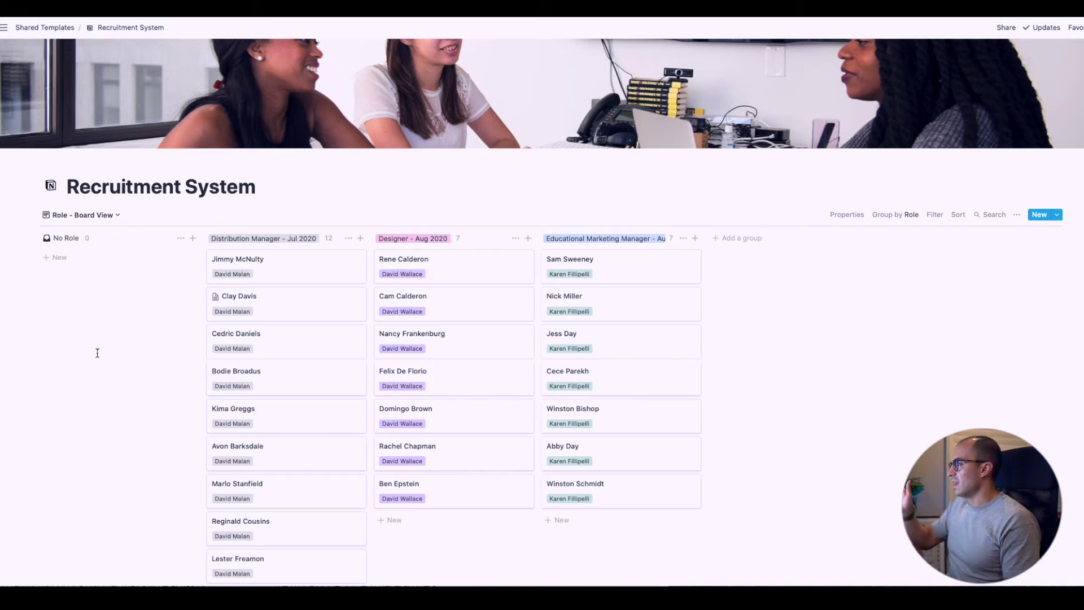
Switch the Recruitment System from the Role board to the Status board view
click(107, 215)
click(64, 294)
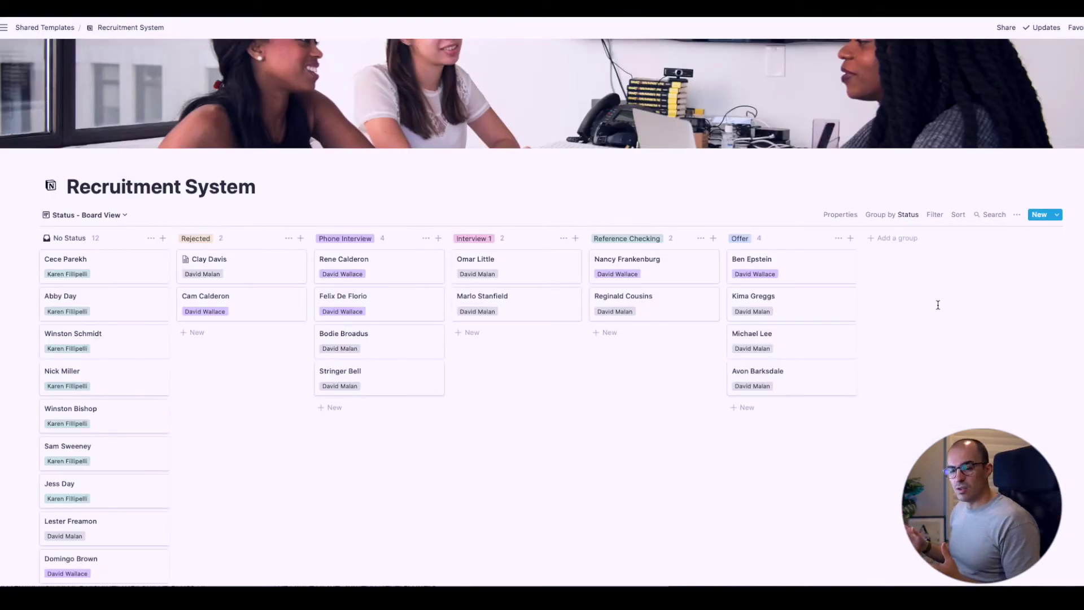
Add a filter Recruiter is one chosen recruiter, leaving seven candidates under No Status
click(936, 215)
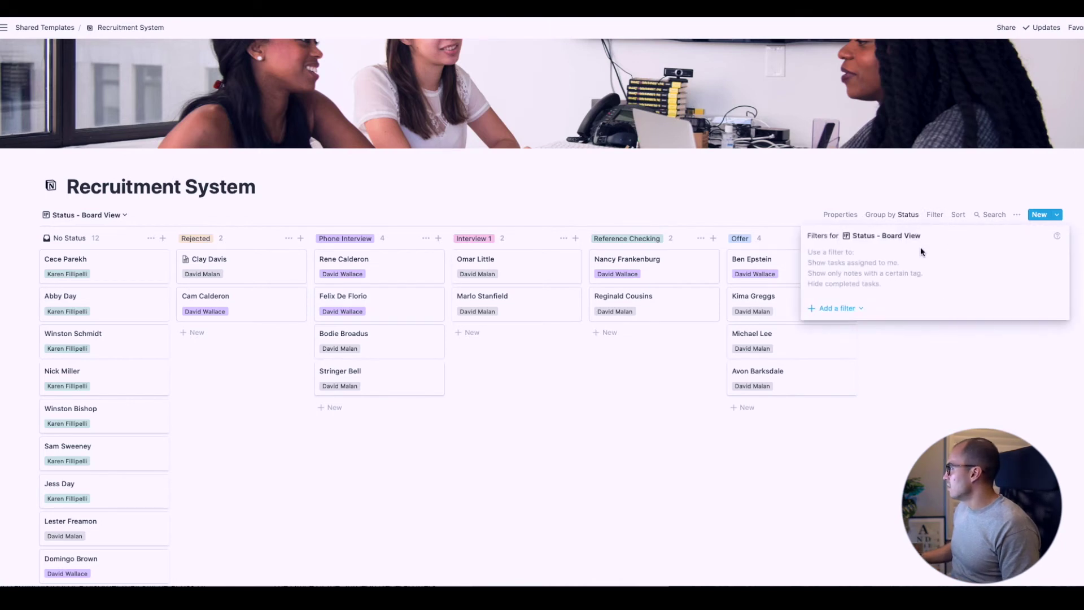
click(853, 309)
click(850, 324)
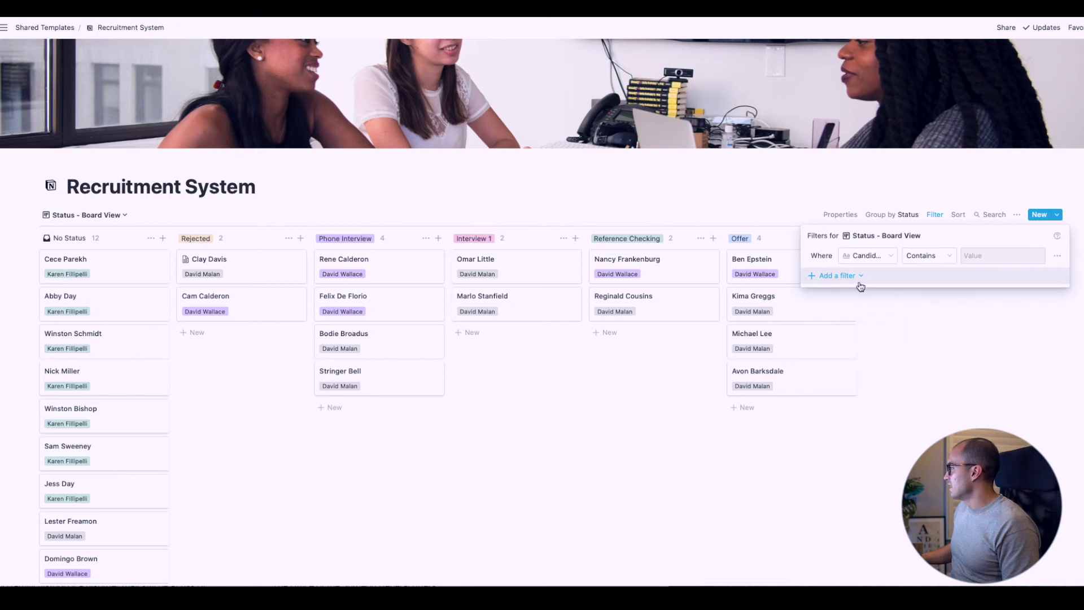
click(867, 257)
click(851, 312)
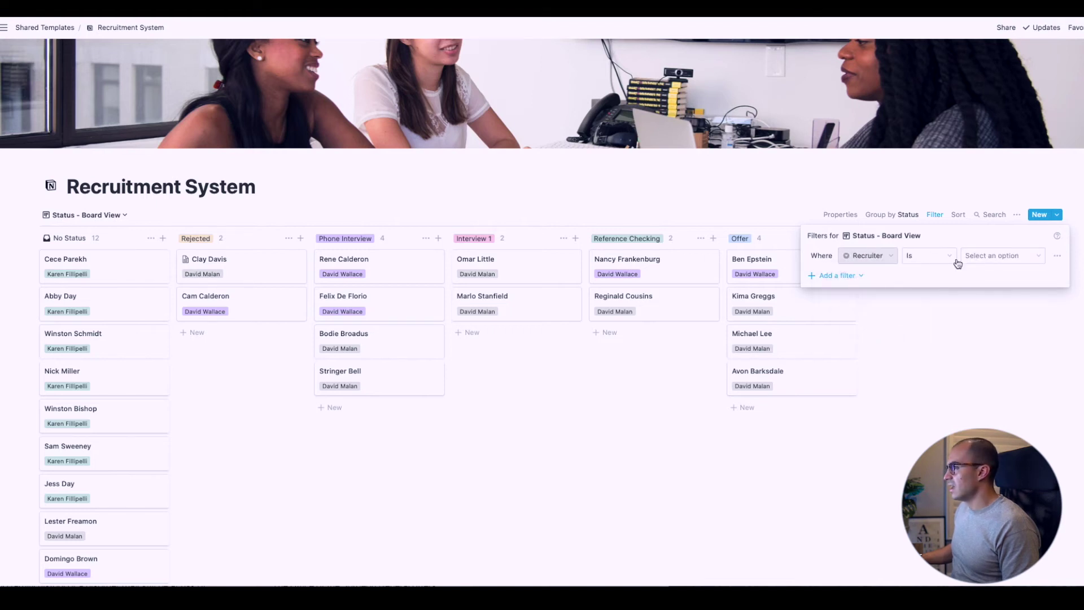
click(972, 256)
click(986, 353)
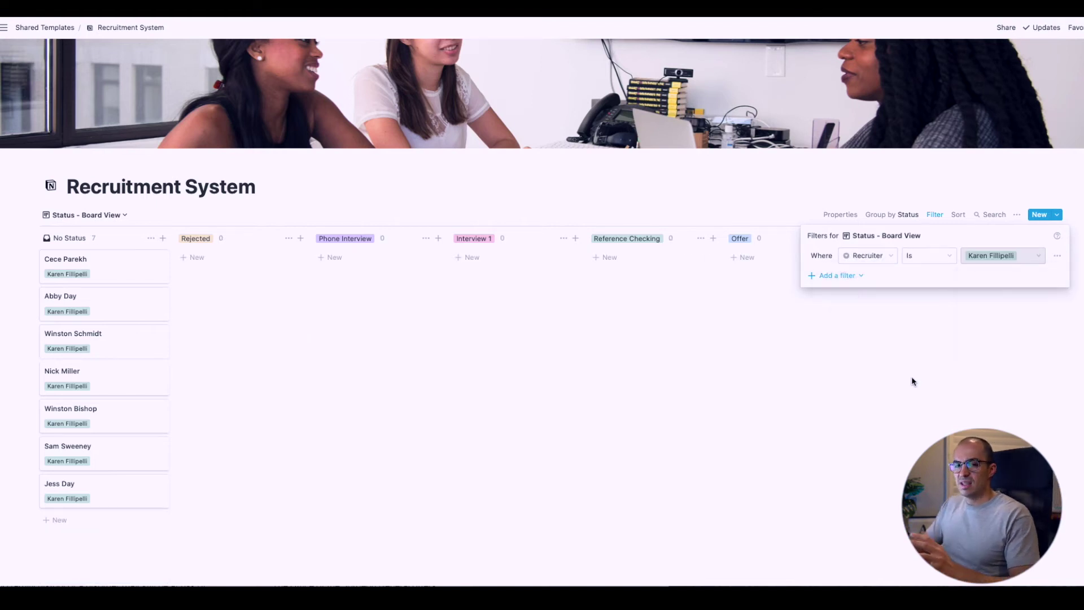
click(903, 387)
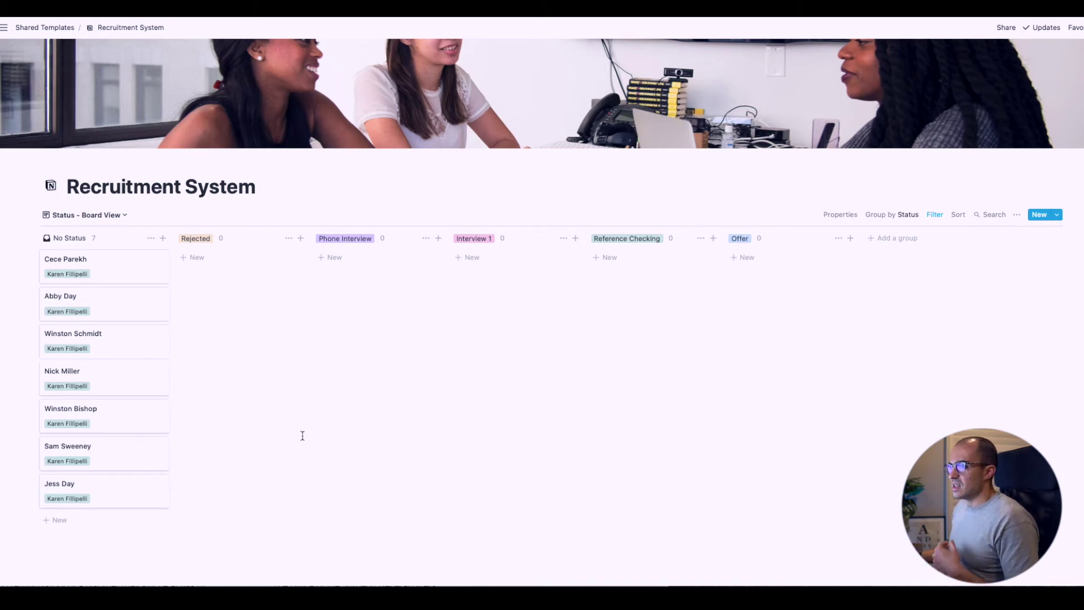
Drag three of the recruiter's No Status candidate cards into the Rejected column
drag(114, 381, 254, 314)
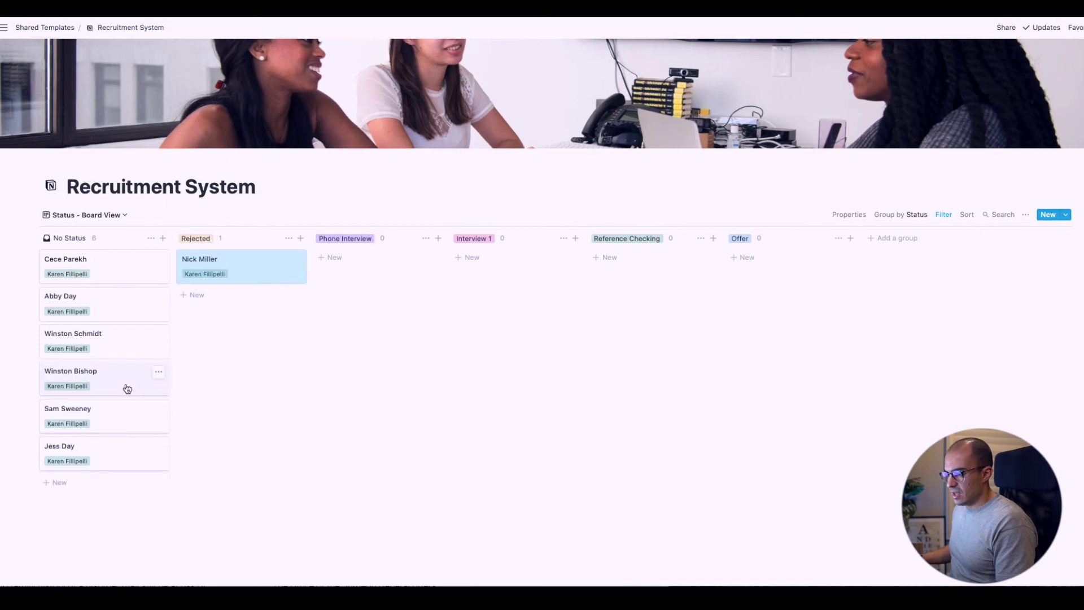
drag(127, 388, 206, 307)
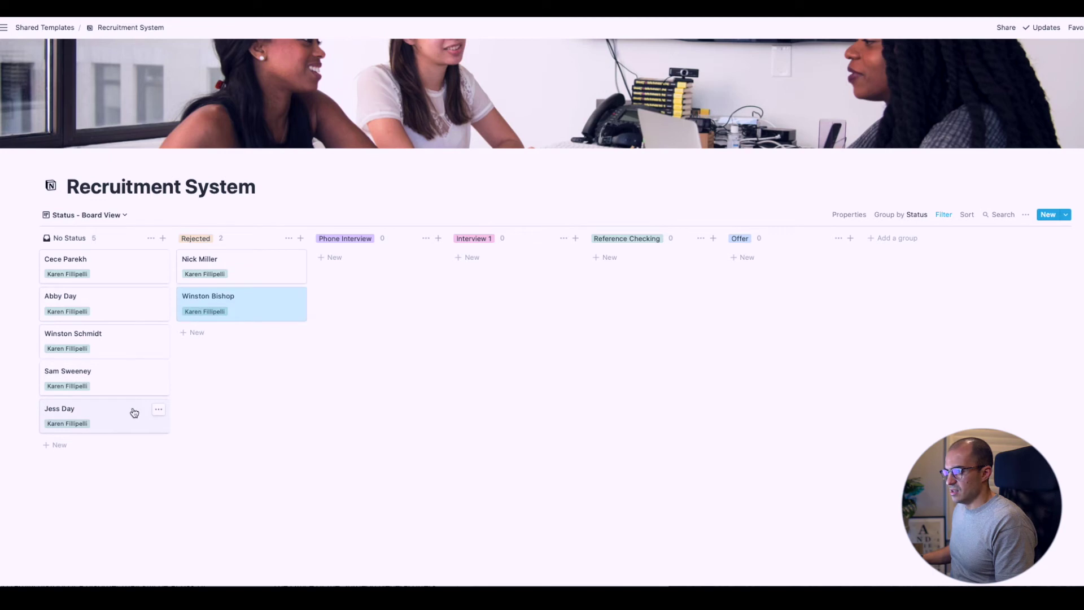
drag(141, 388, 217, 348)
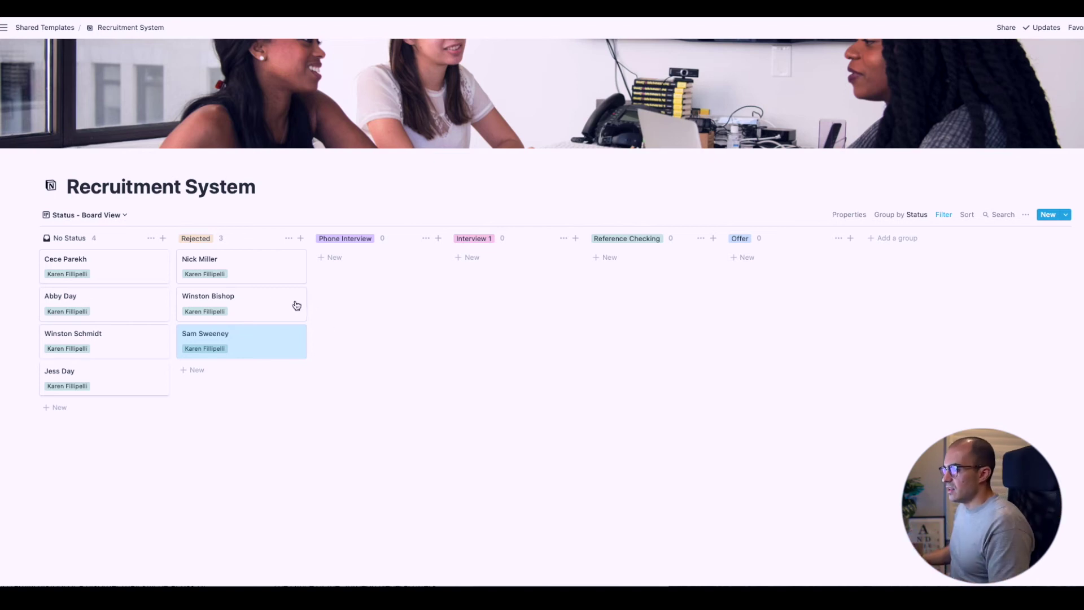
Open the first Rejected candidate's page and apply the Recruitment Work Flow Template
click(248, 269)
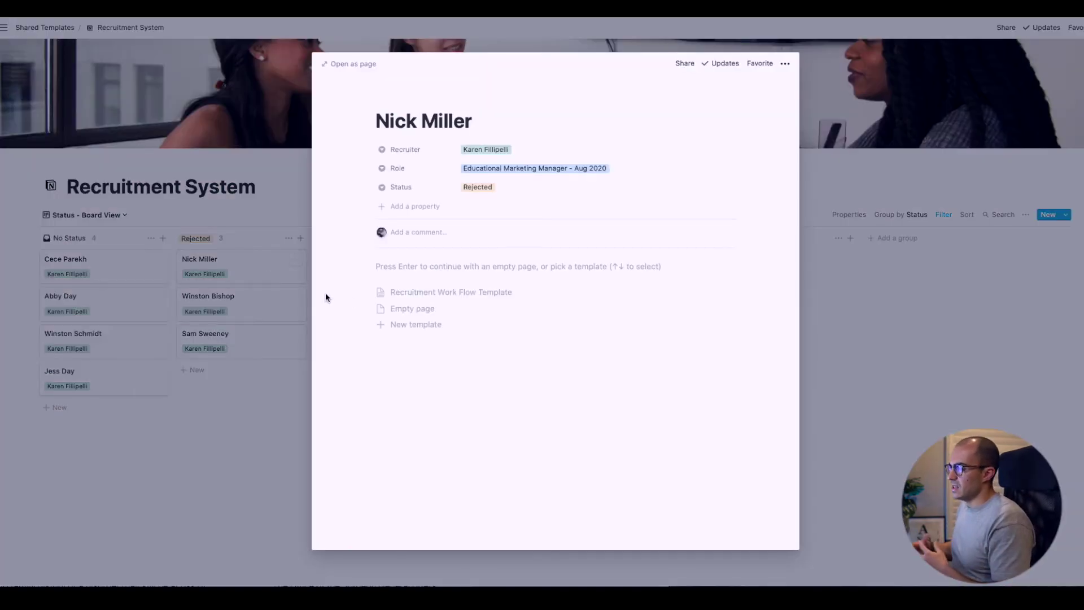
click(446, 293)
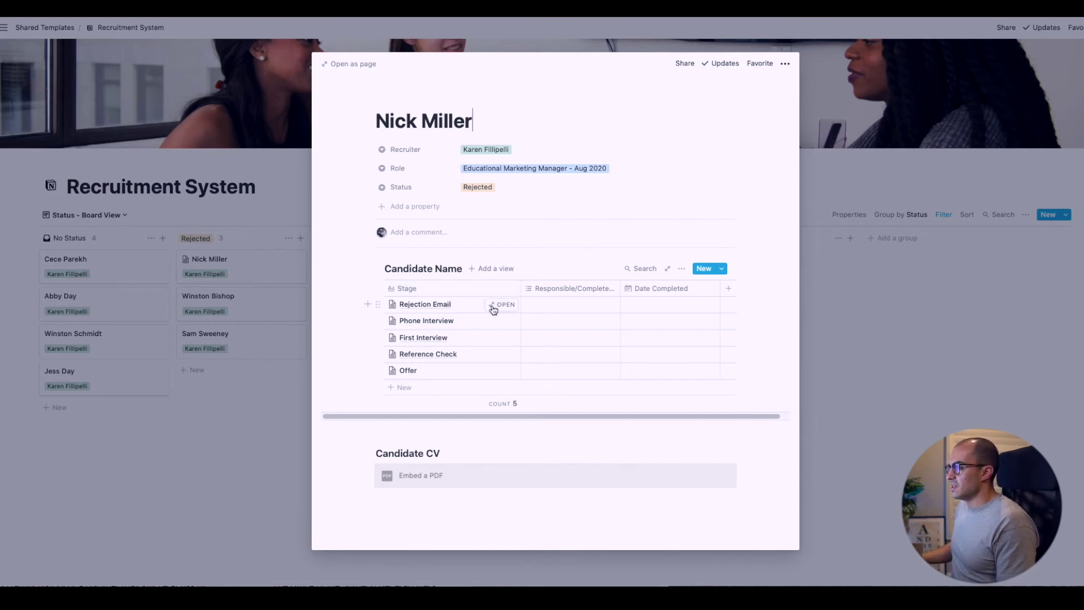
In the Rejection Email stage, tag the responsible person's name and set Date Completed to Jul 25, 2020
click(497, 303)
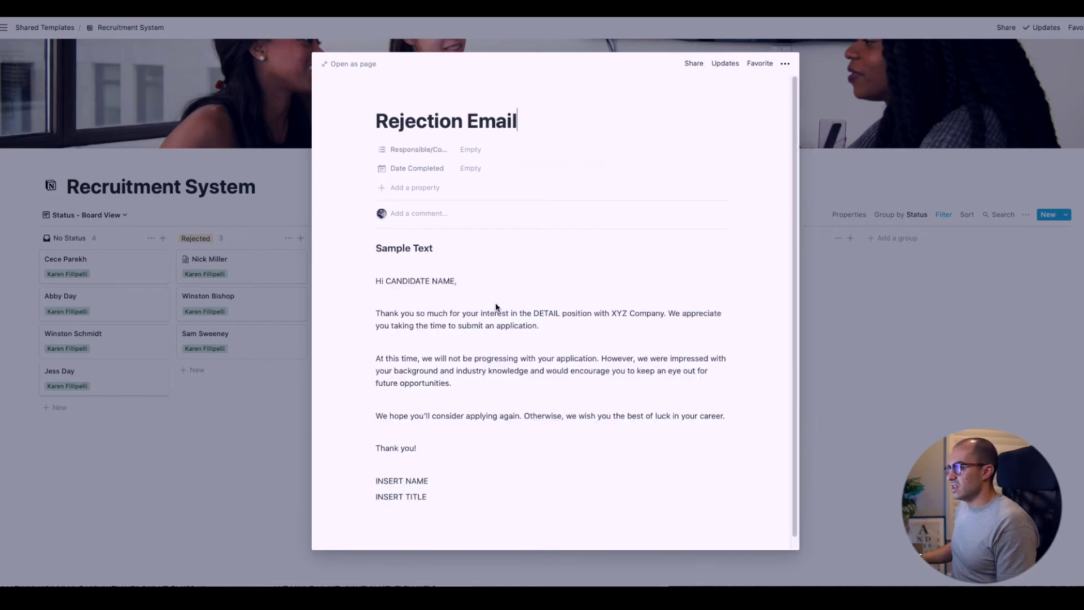
click(487, 157)
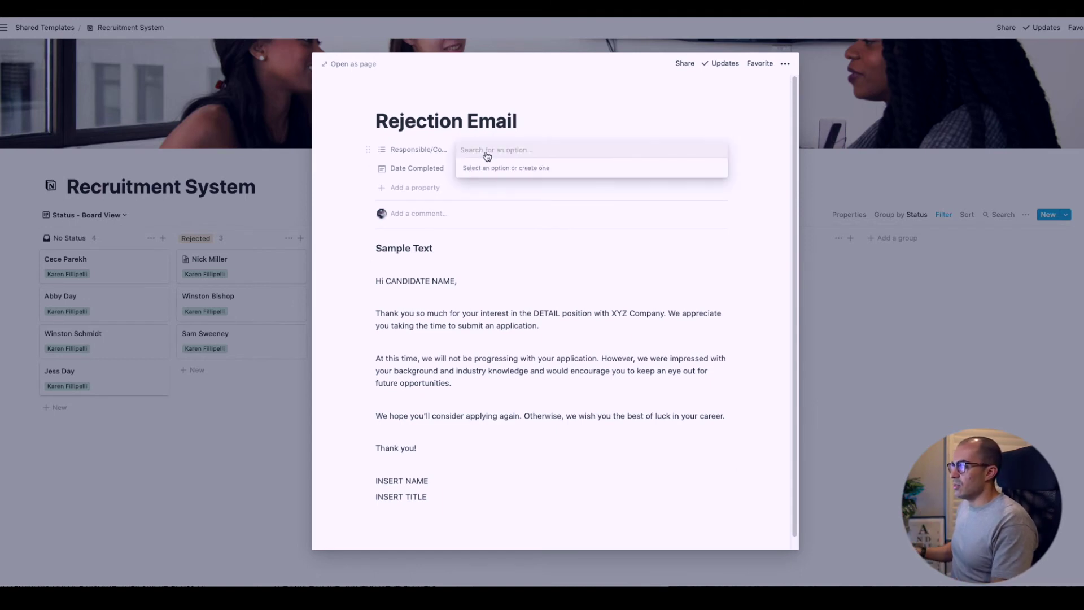
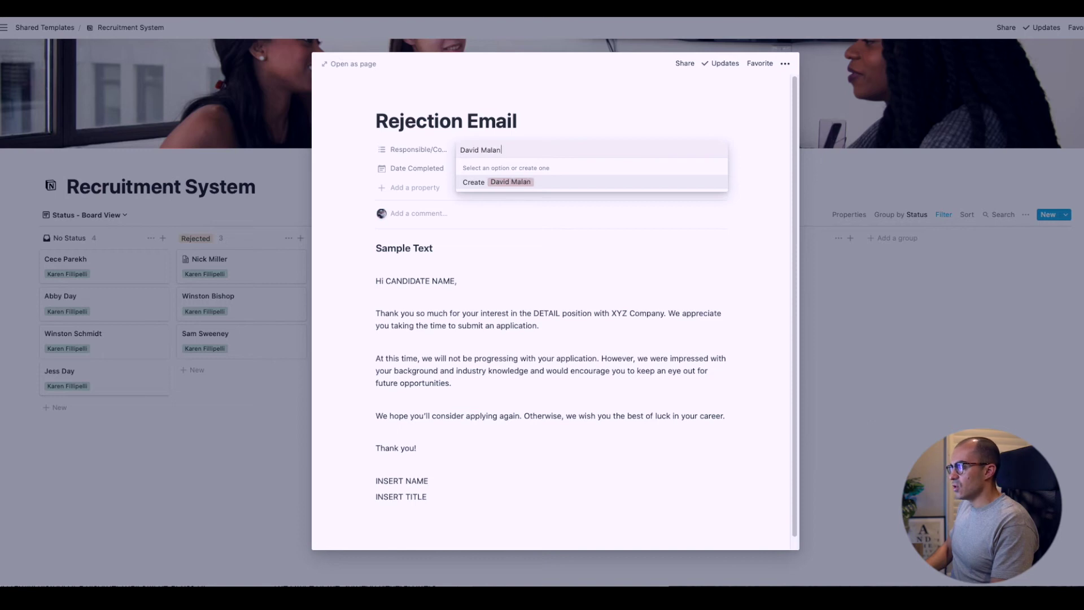
key(Return)
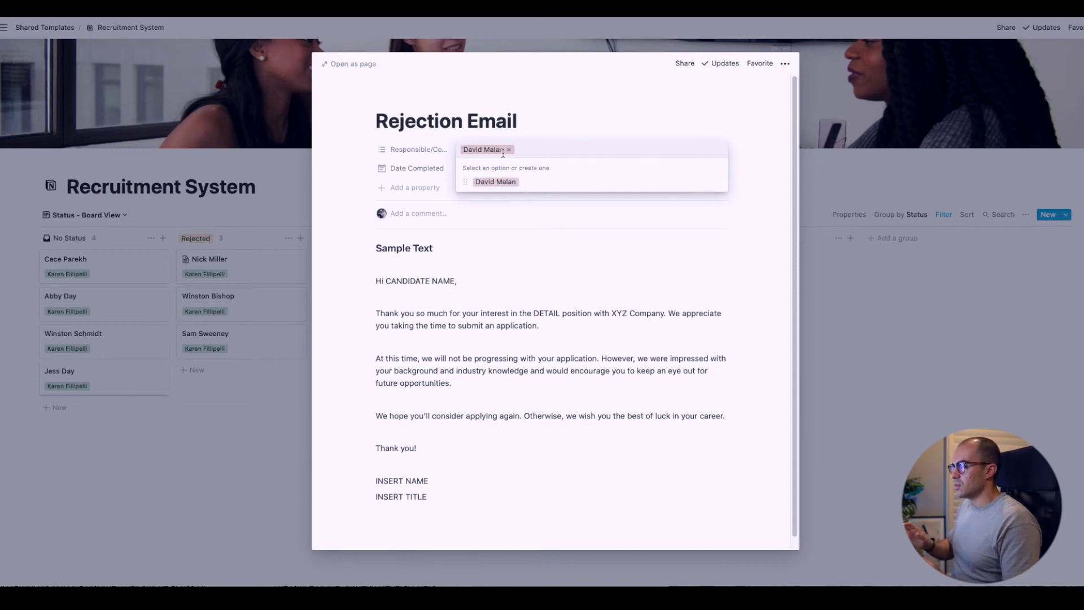
click(509, 199)
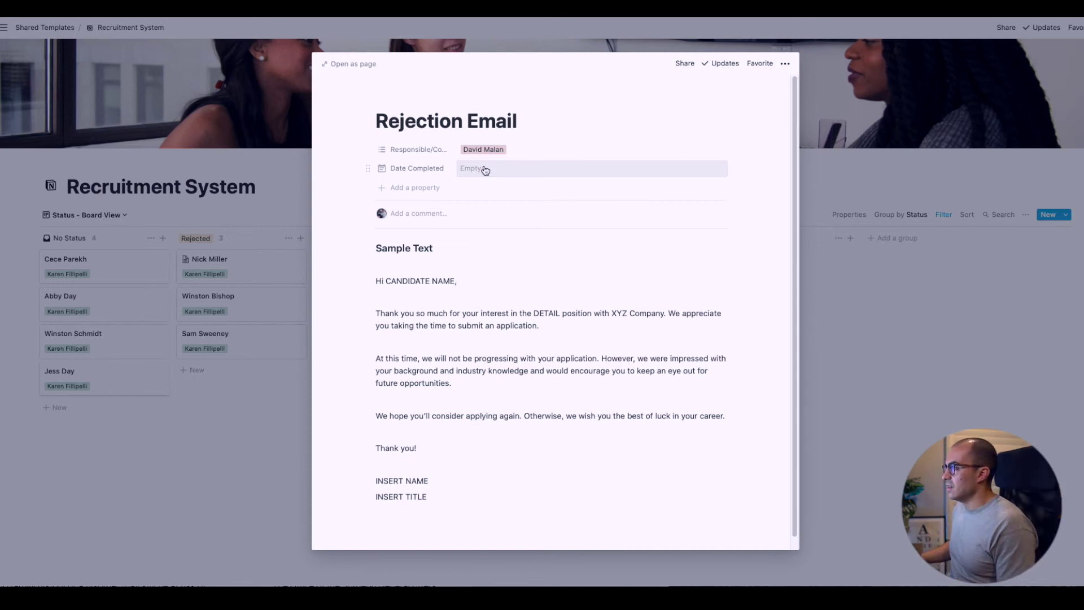
click(483, 172)
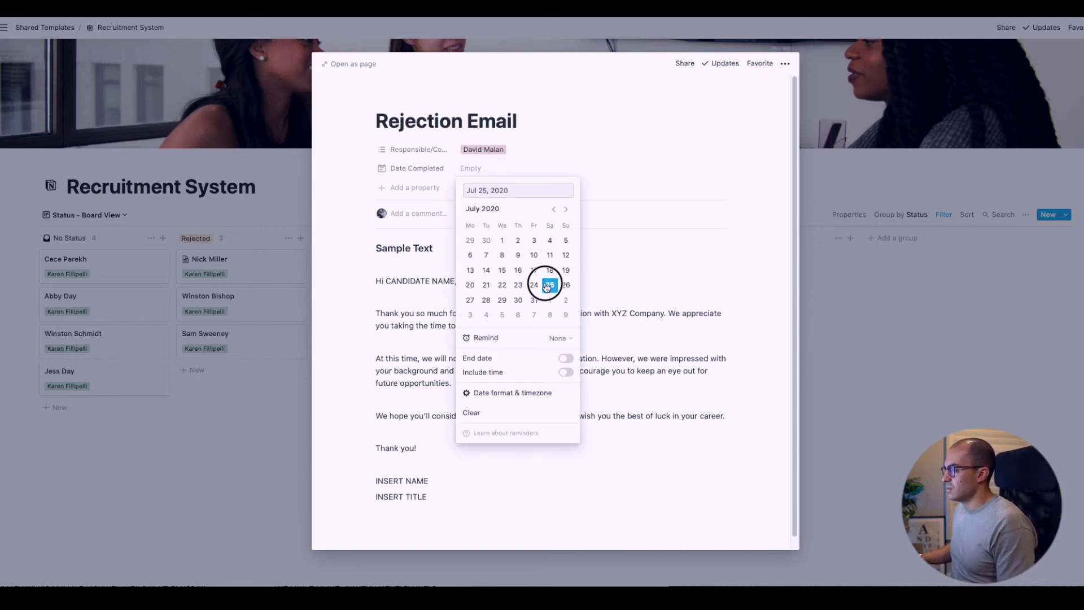
click(547, 286)
click(622, 278)
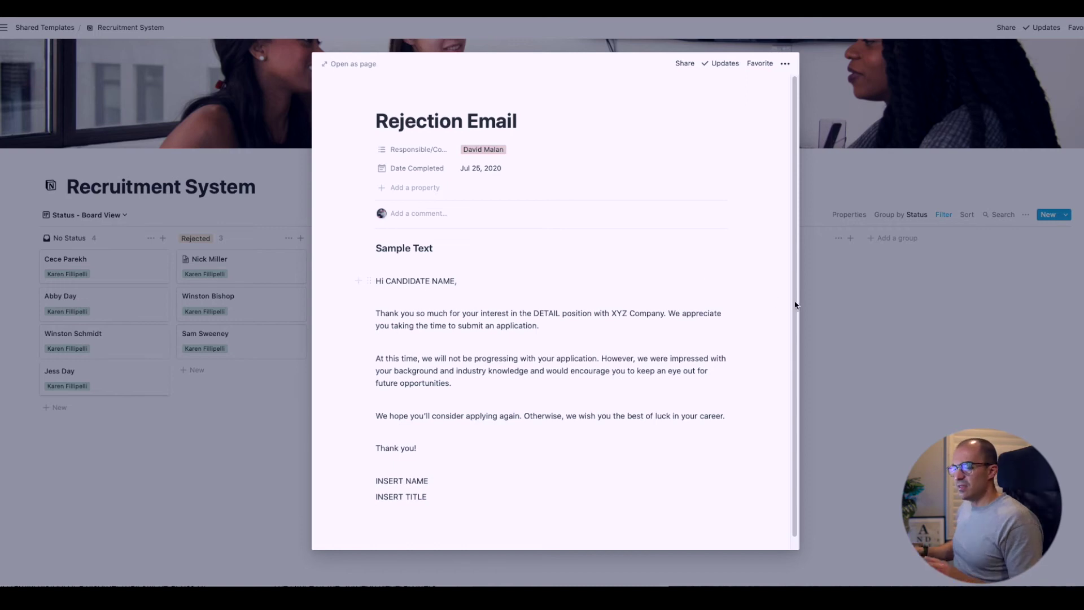
Look at the Responsible property settings without changes, then close the page back to the board
click(425, 151)
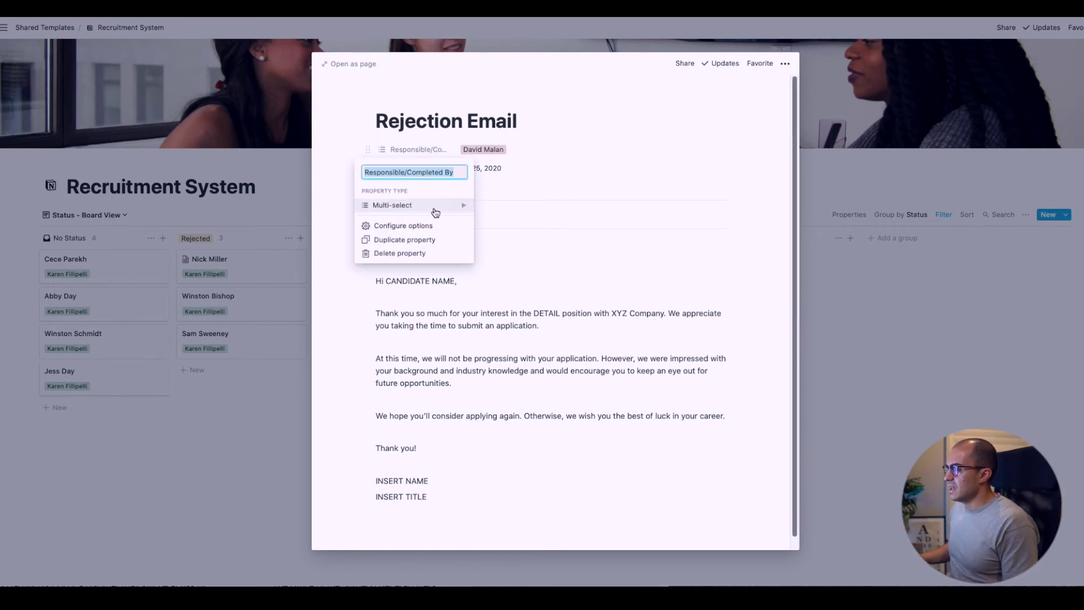
mouse_move(436, 211)
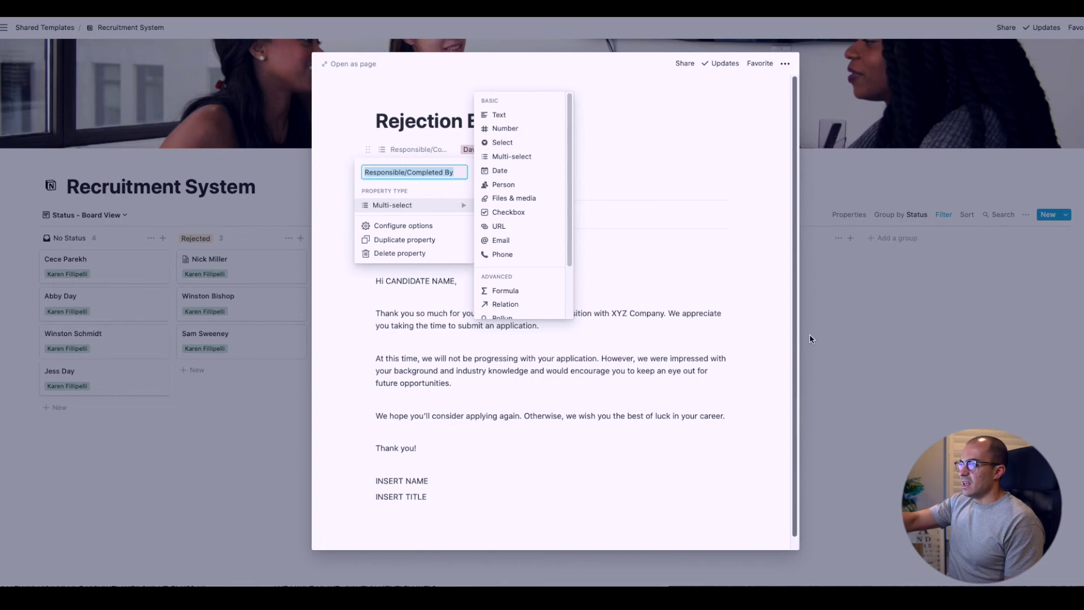
click(825, 341)
click(837, 342)
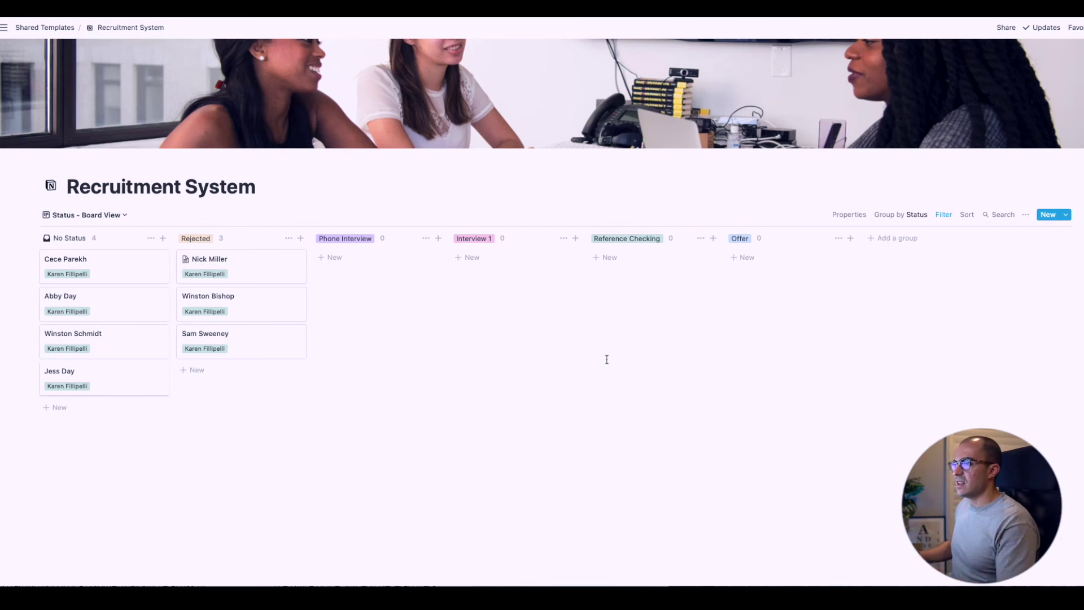
Move the last No Status candidate into Phone Interview and apply the Recruitment Work Flow Template to their page
drag(128, 375, 417, 305)
click(410, 277)
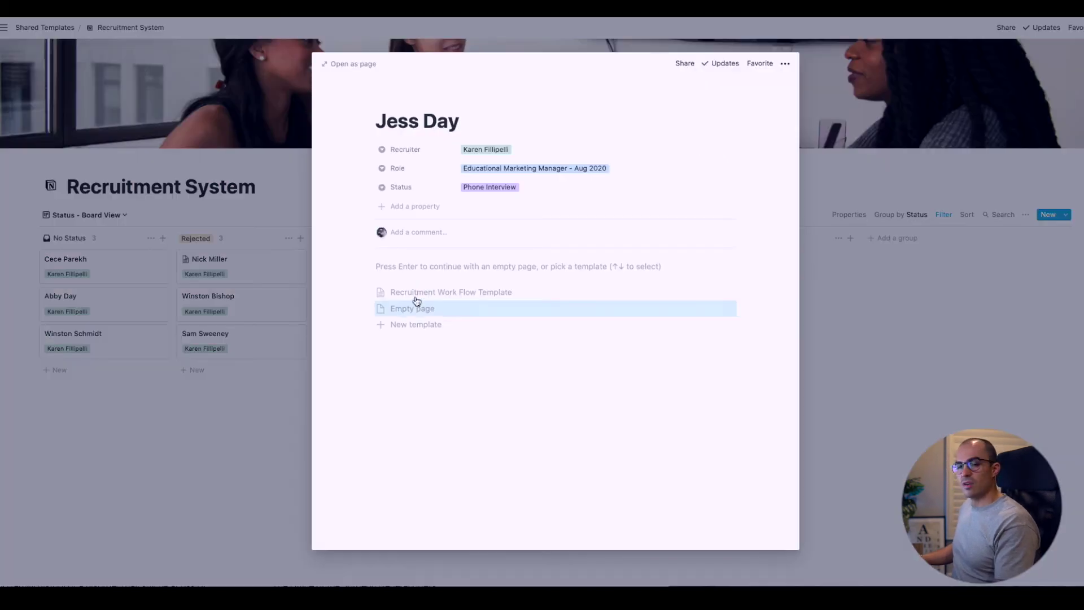
click(416, 297)
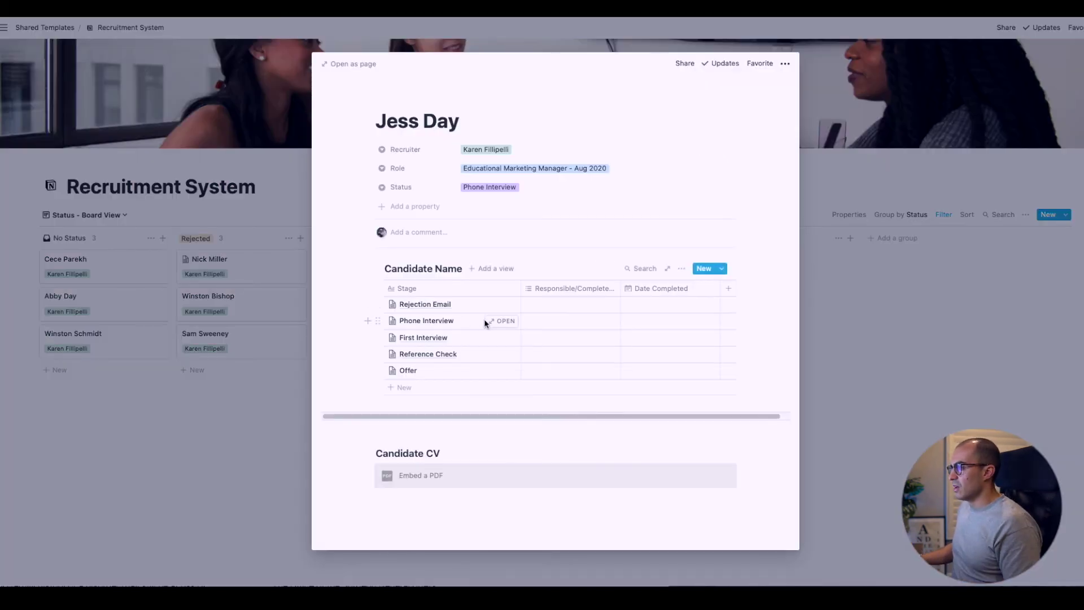
mouse_move(493, 327)
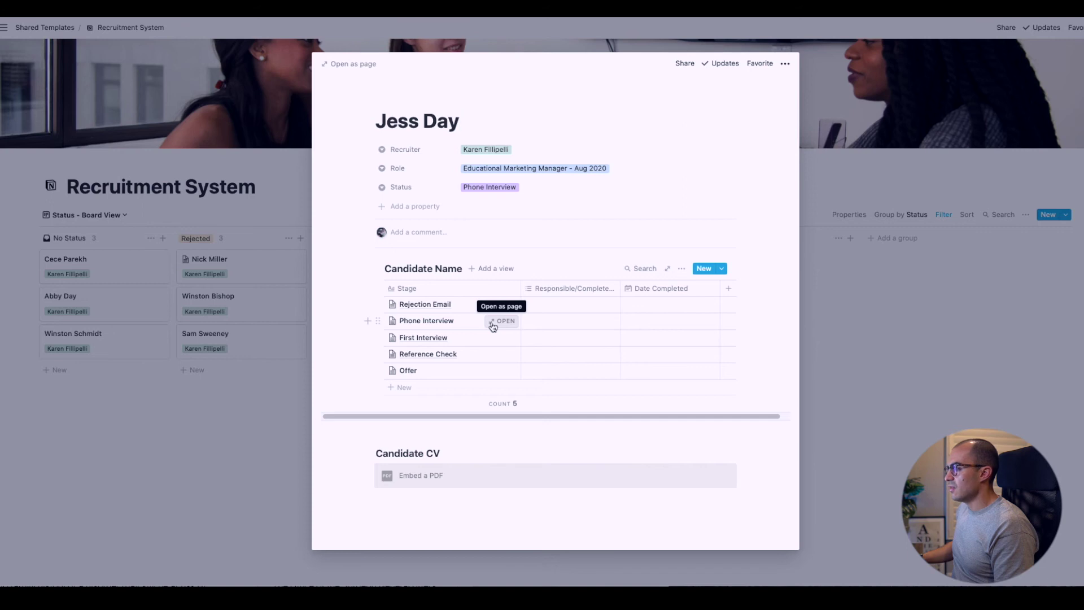
On the Phone Interview stage page, tag the responsible person's name and set Date Completed to Jul 25, 2020
click(493, 326)
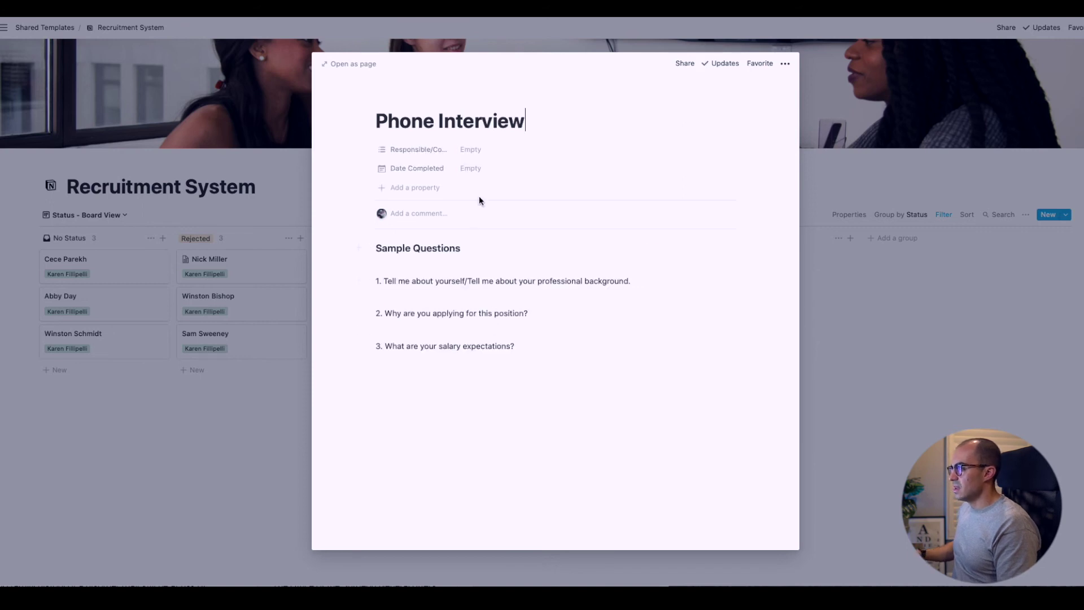
click(466, 149)
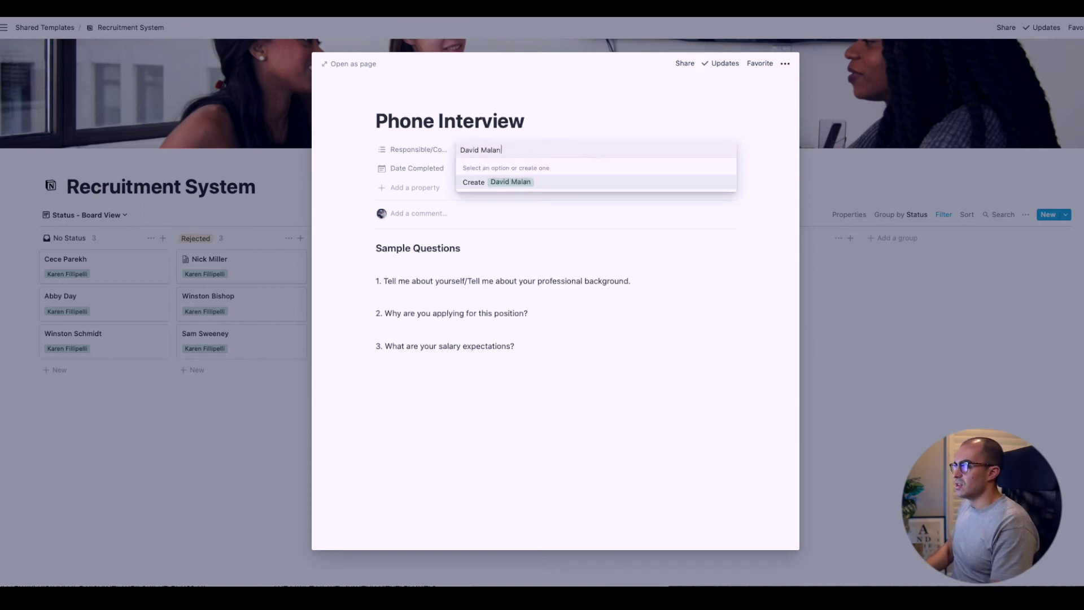
key(Return)
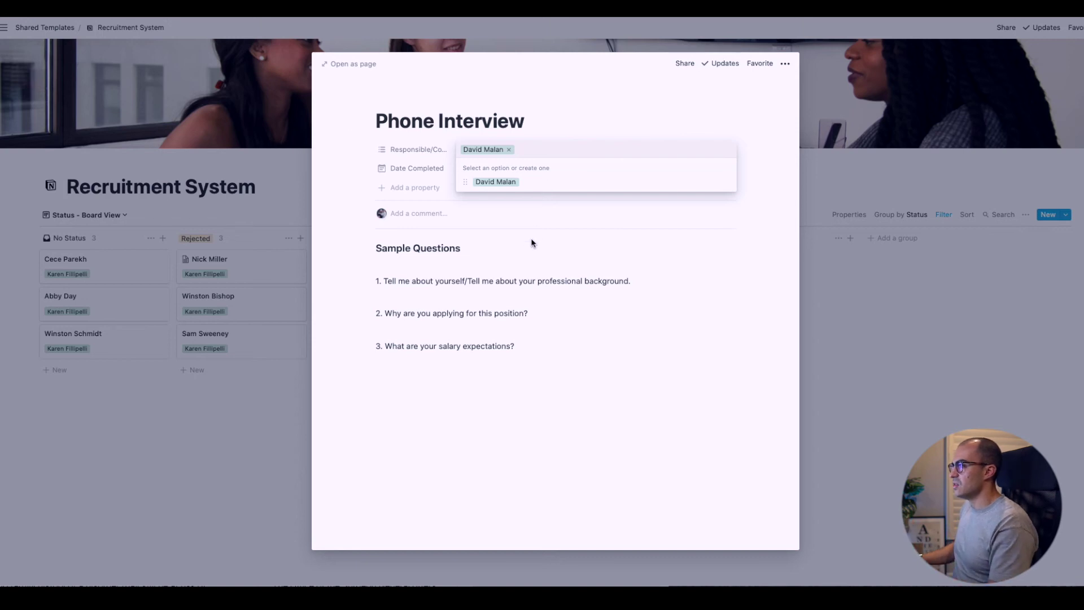
click(530, 245)
click(479, 172)
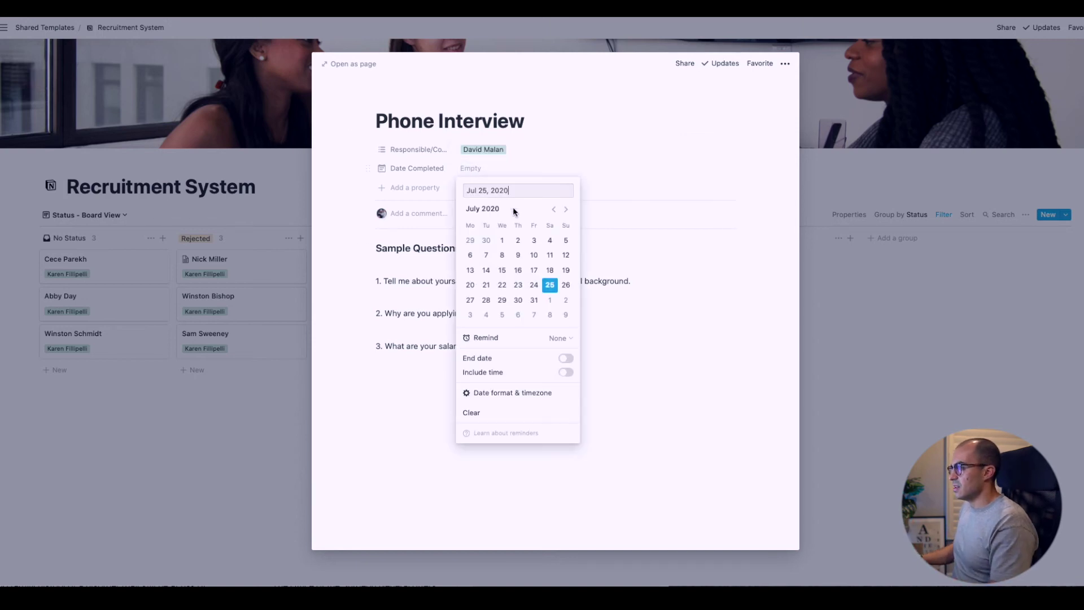
click(547, 281)
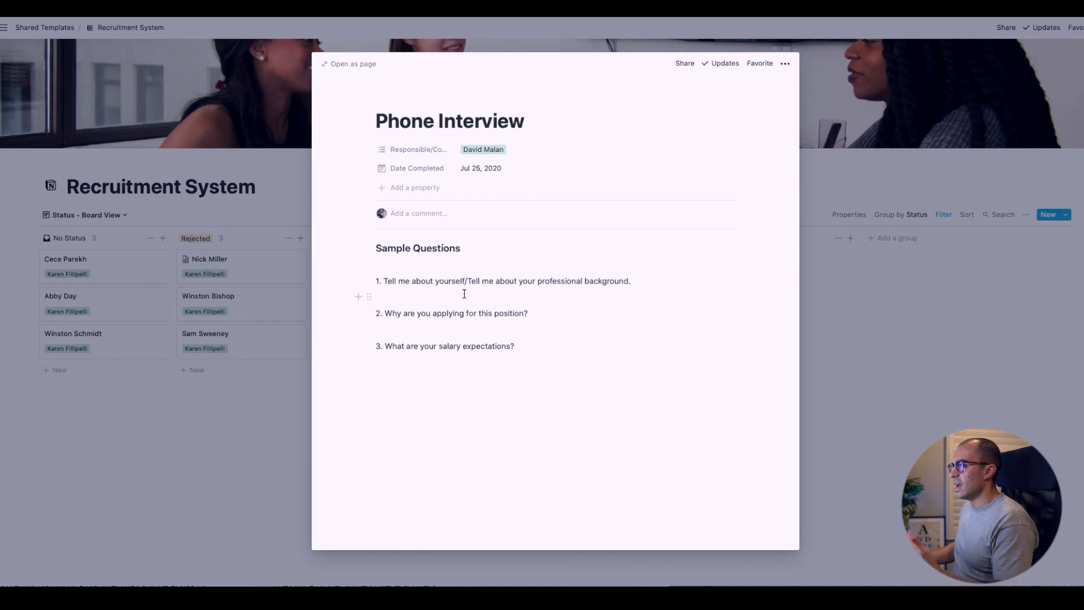
click(803, 337)
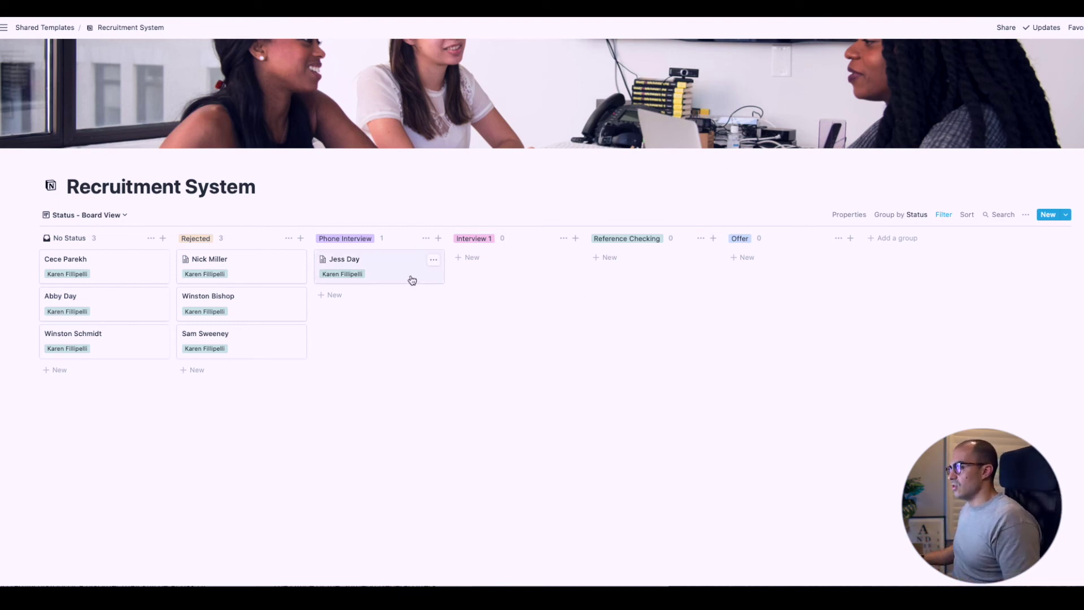
Move the candidate to Interview 1 and open their First Interview stage page
drag(412, 280, 531, 283)
click(537, 278)
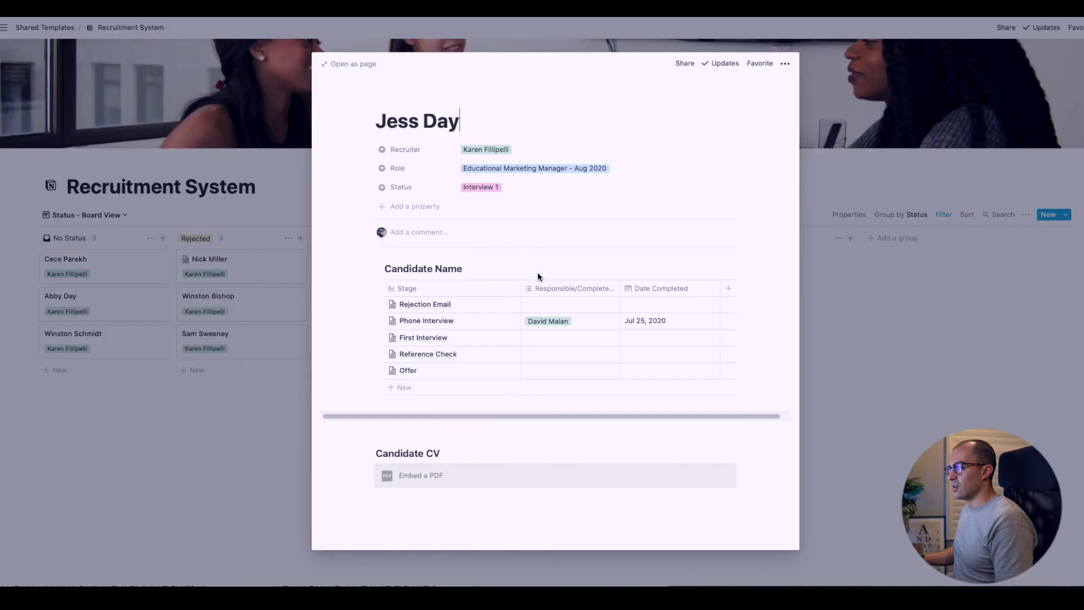
click(504, 339)
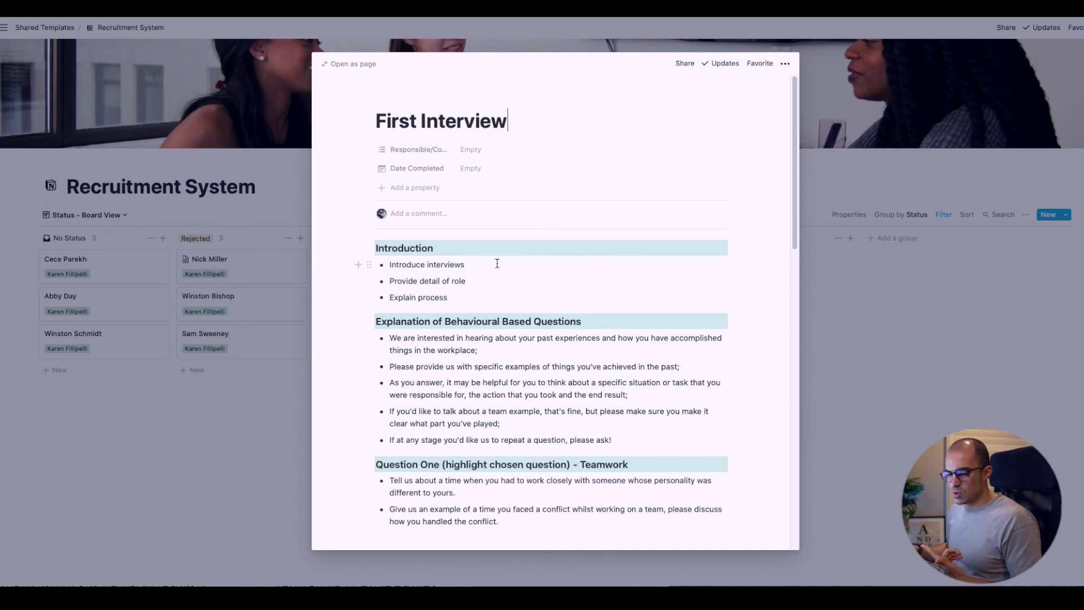
scroll(497, 264, down, 20)
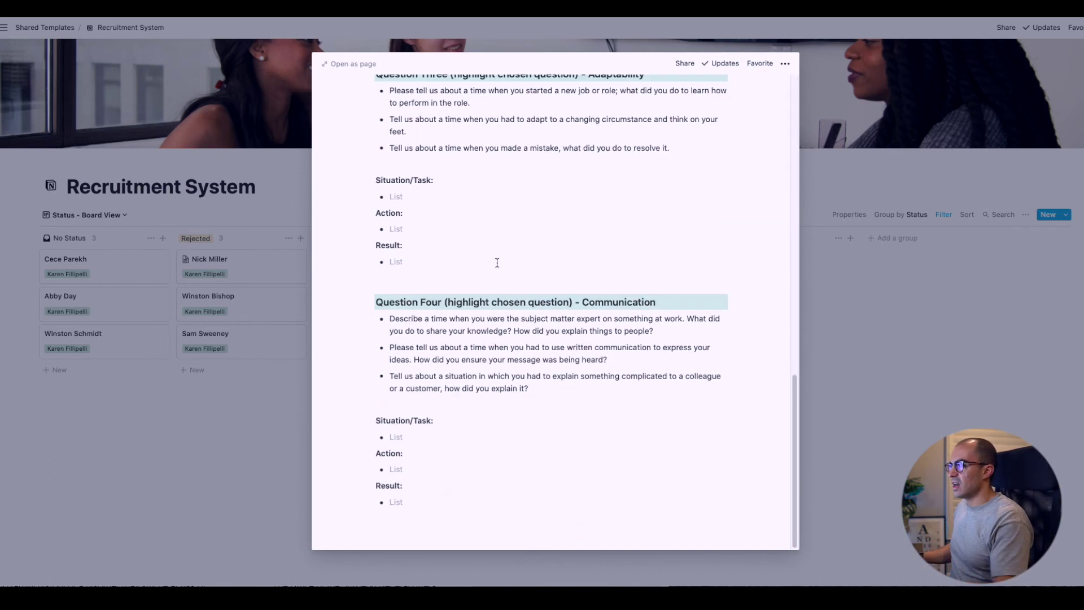